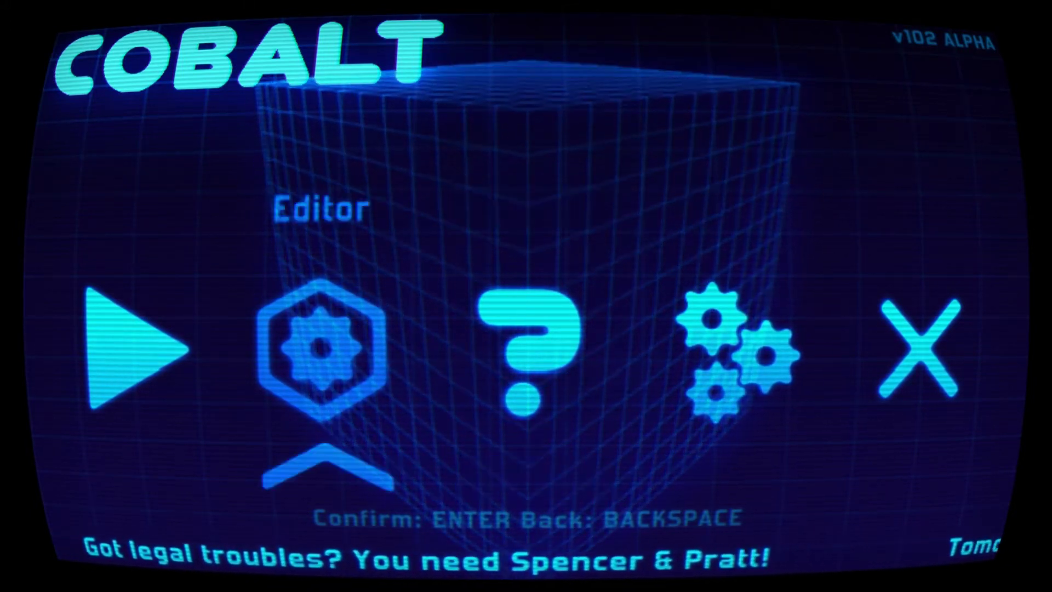
- Enter the editor from the game's main menu and open the Map Editor
key(Right)
key(Right)
key(Left)
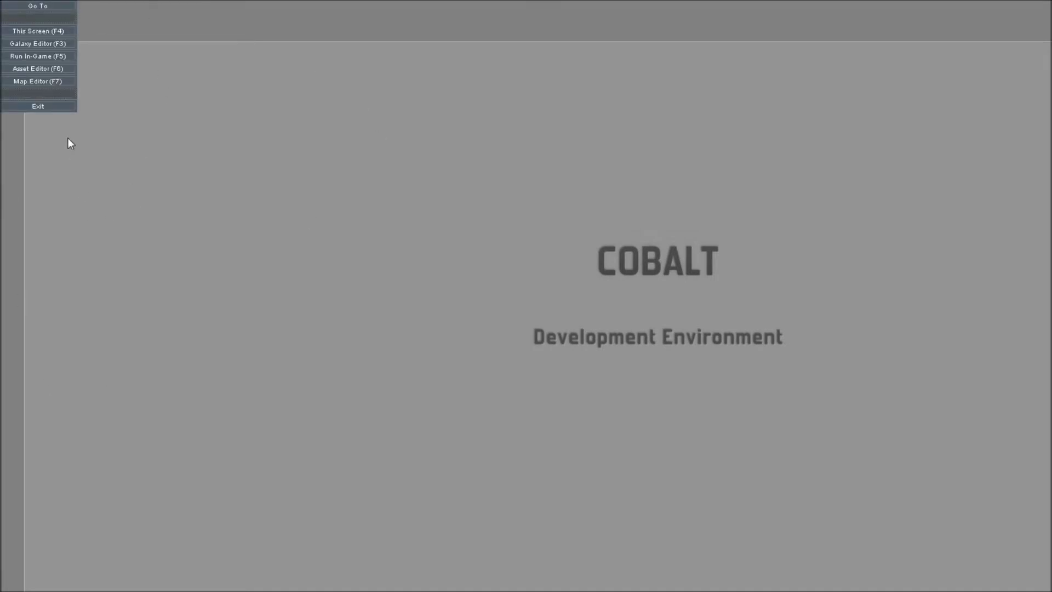
click(47, 80)
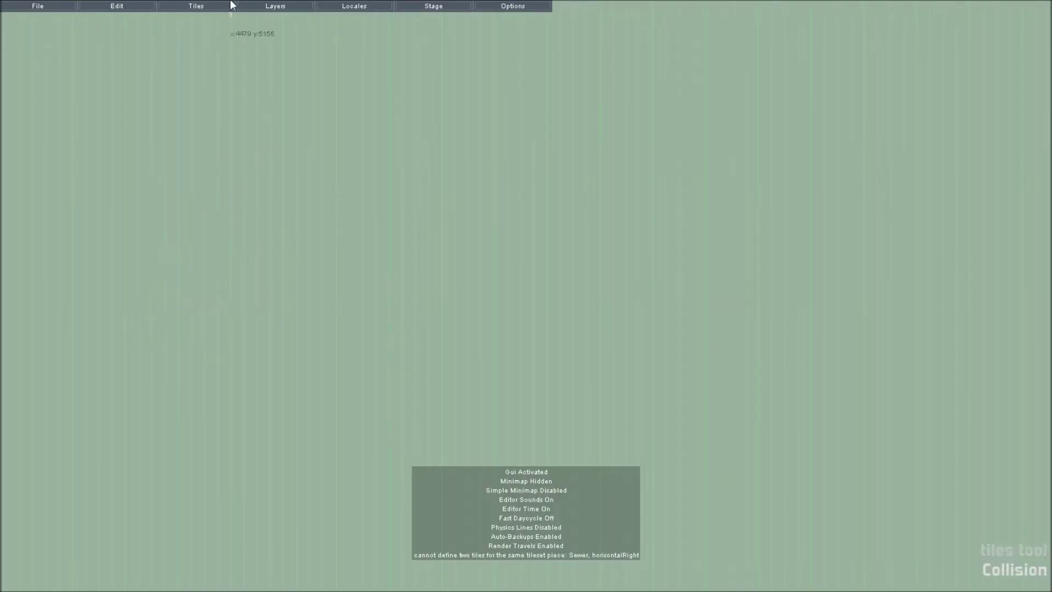
click(269, 7)
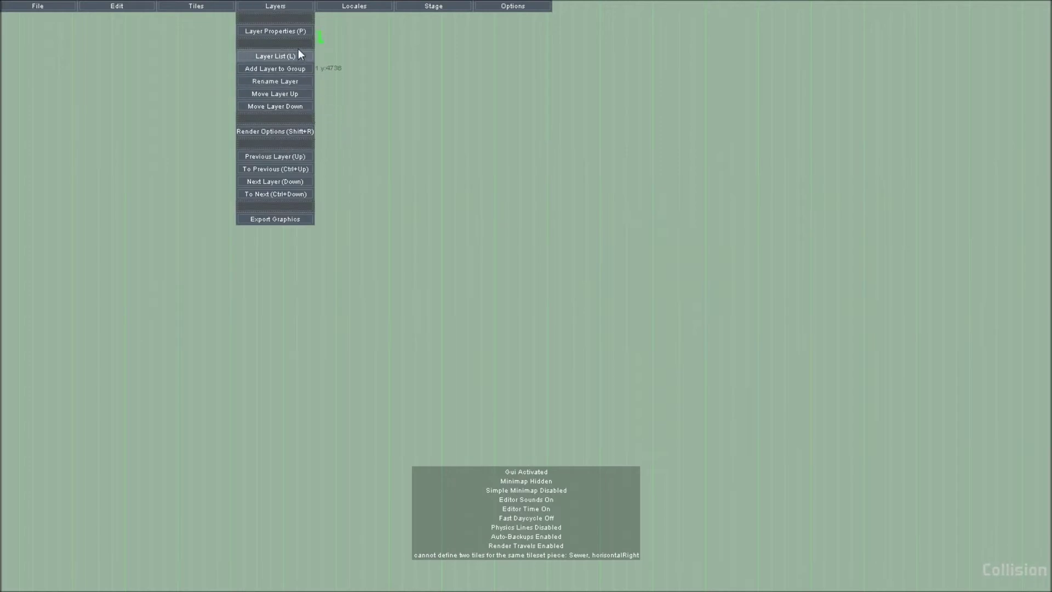
click(207, 4)
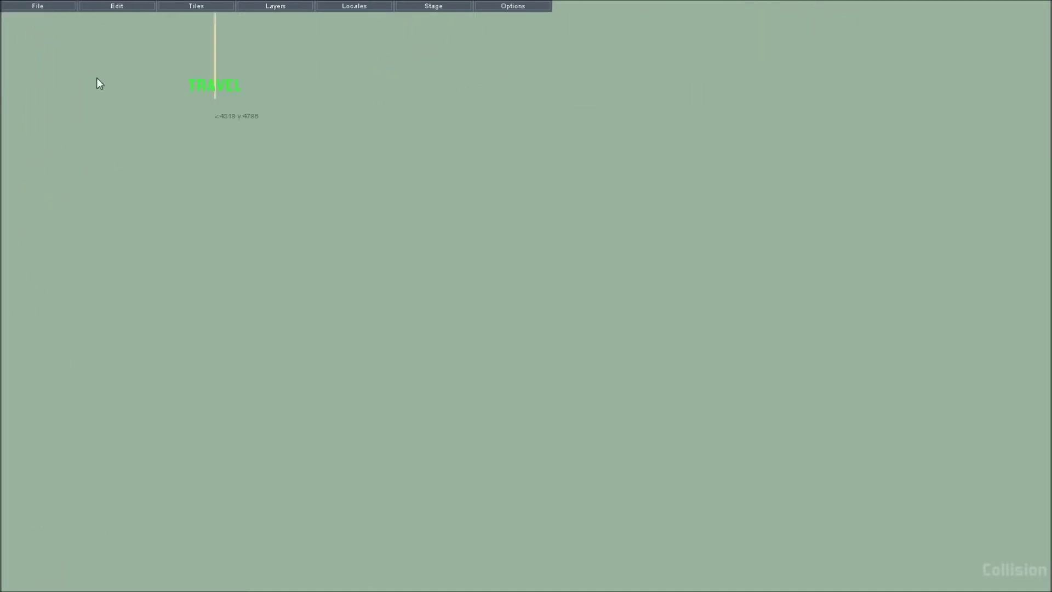
click(42, 9)
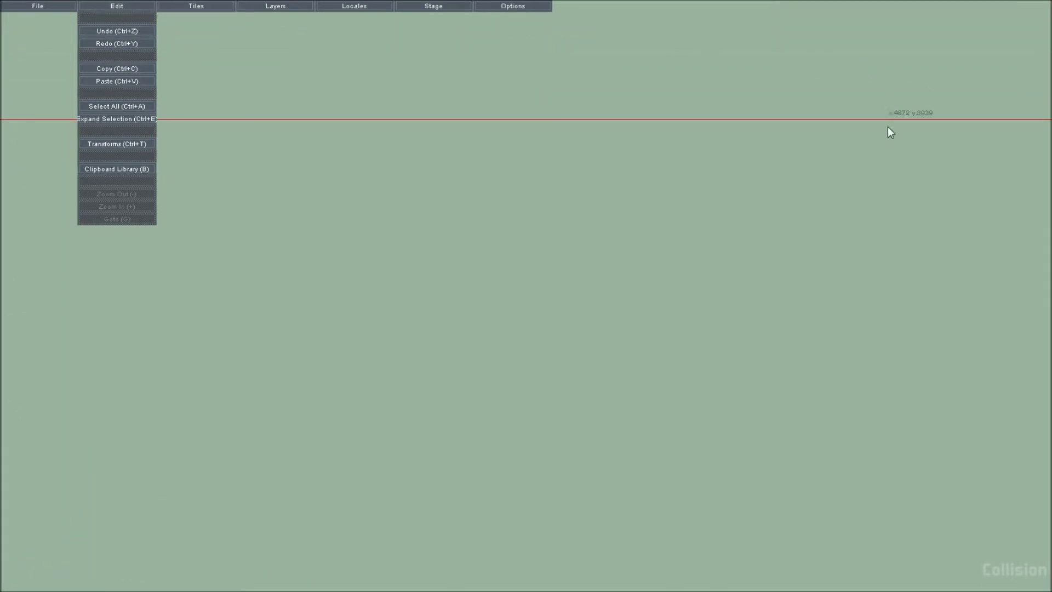
click(197, 6)
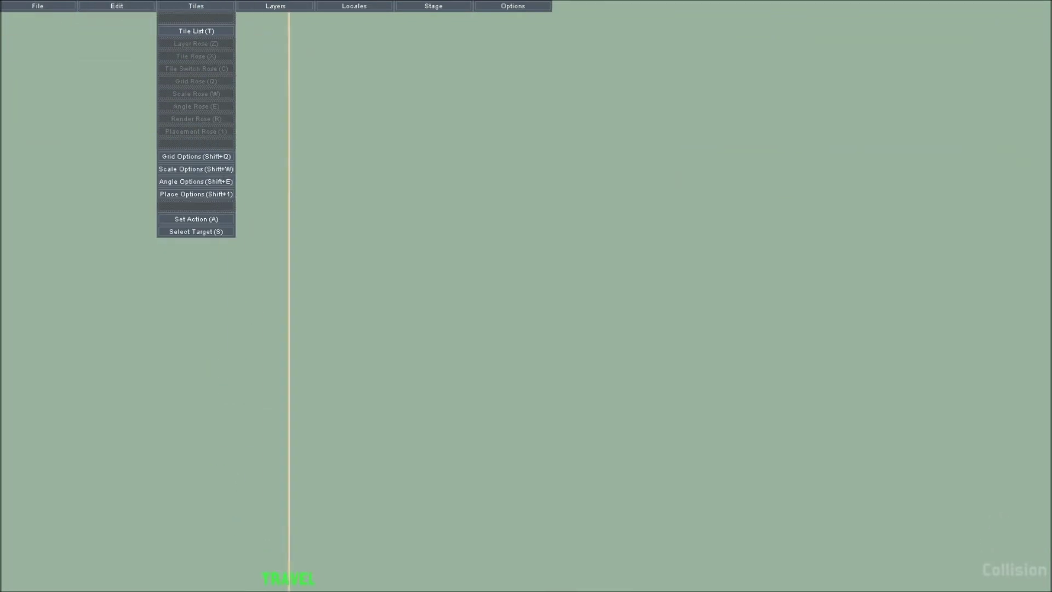
click(259, 7)
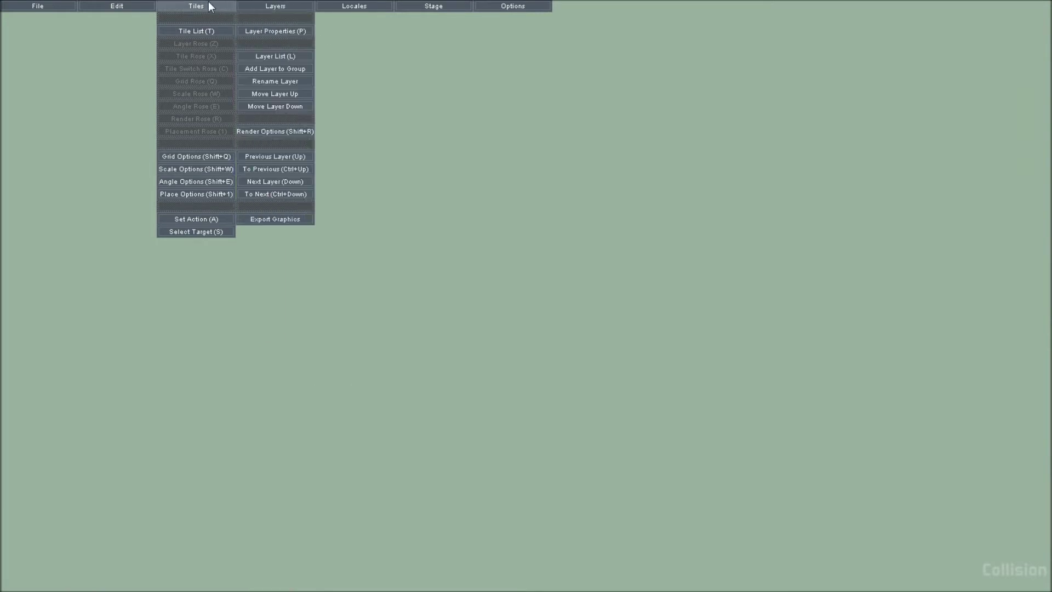
click(208, 4)
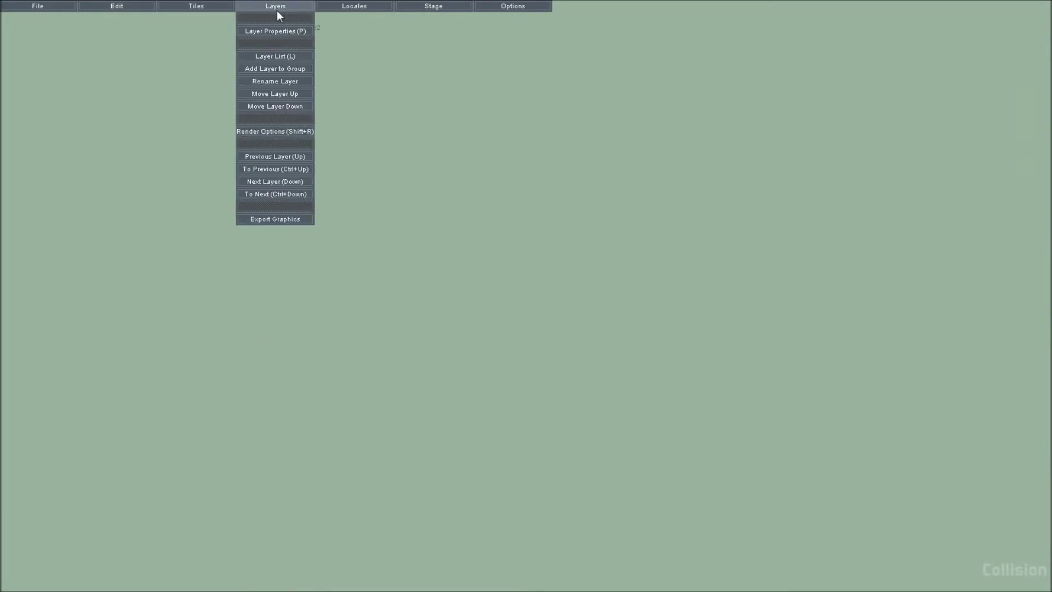
click(354, 7)
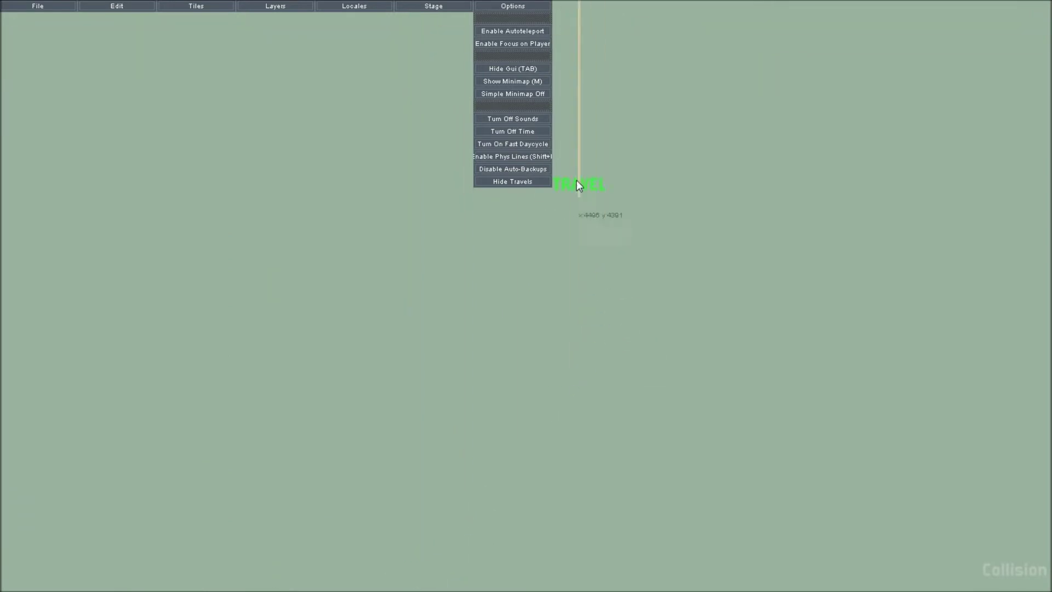
- Show the minimap, hide it again and review the remaining display options
click(530, 80)
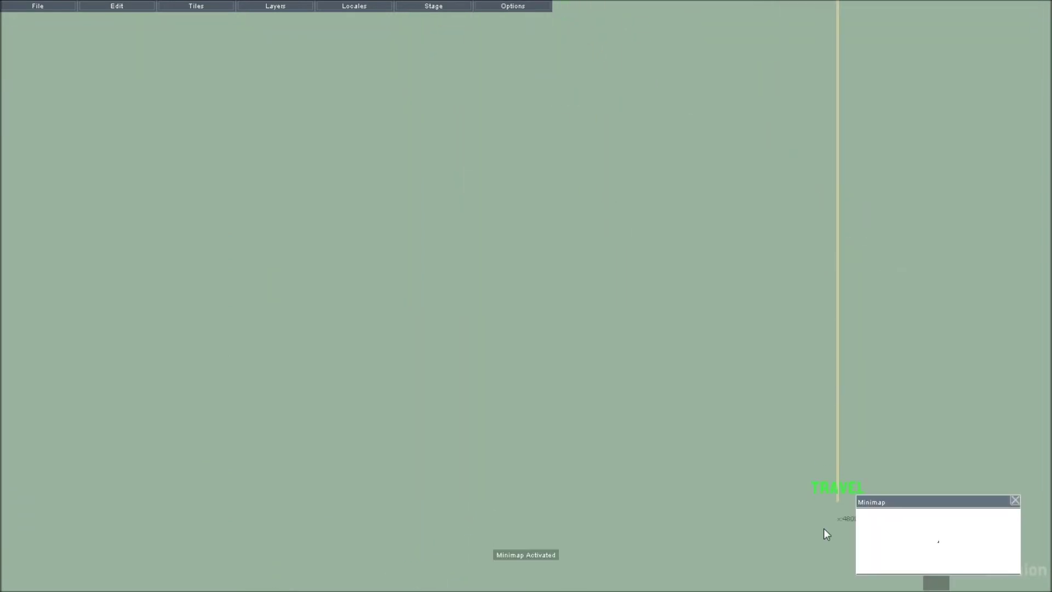
click(512, 8)
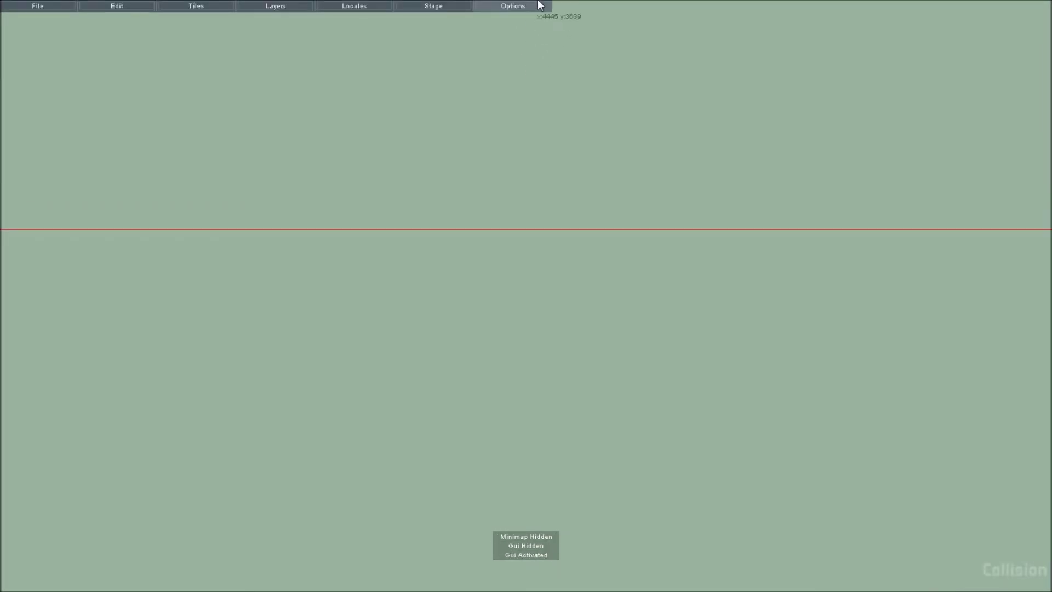
click(540, 6)
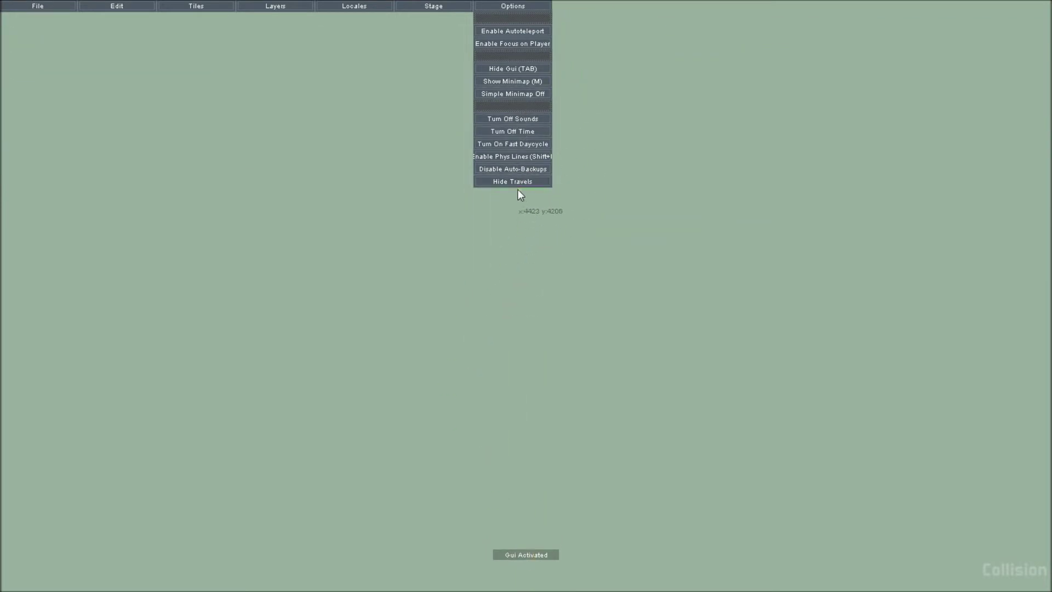
click(526, 7)
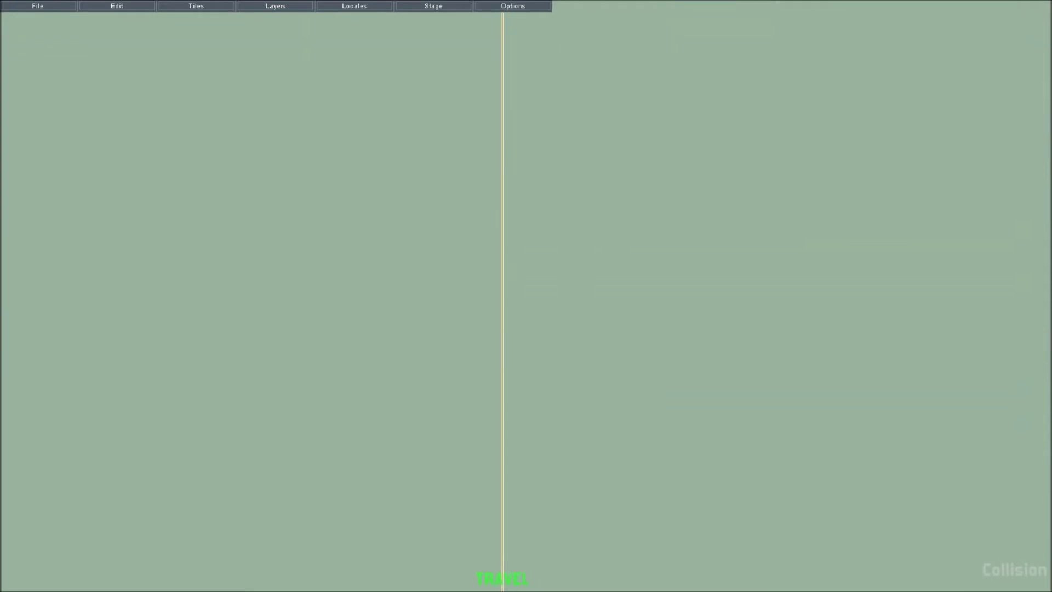
- Jump the view to the player-controlled spawn using the zoomed-out Goto overview of the map
middle_drag(654, 5, 493, 392)
key(space)
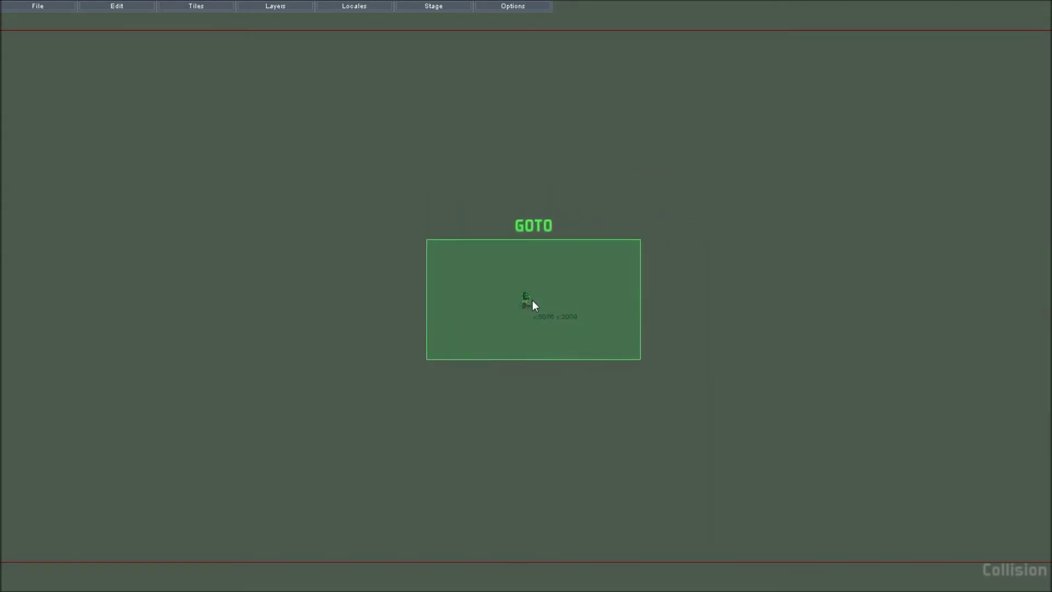
click(525, 296)
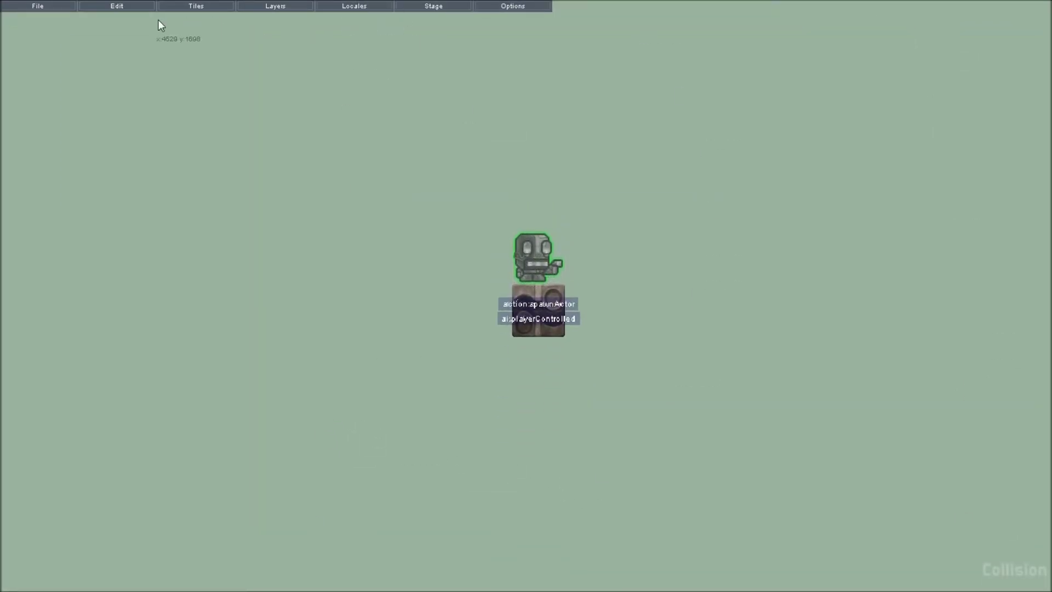
- Pick the 96 × 96 dark chiseled rock square from the Boxes tiles and bring it beside the player spawn
click(185, 10)
click(182, 29)
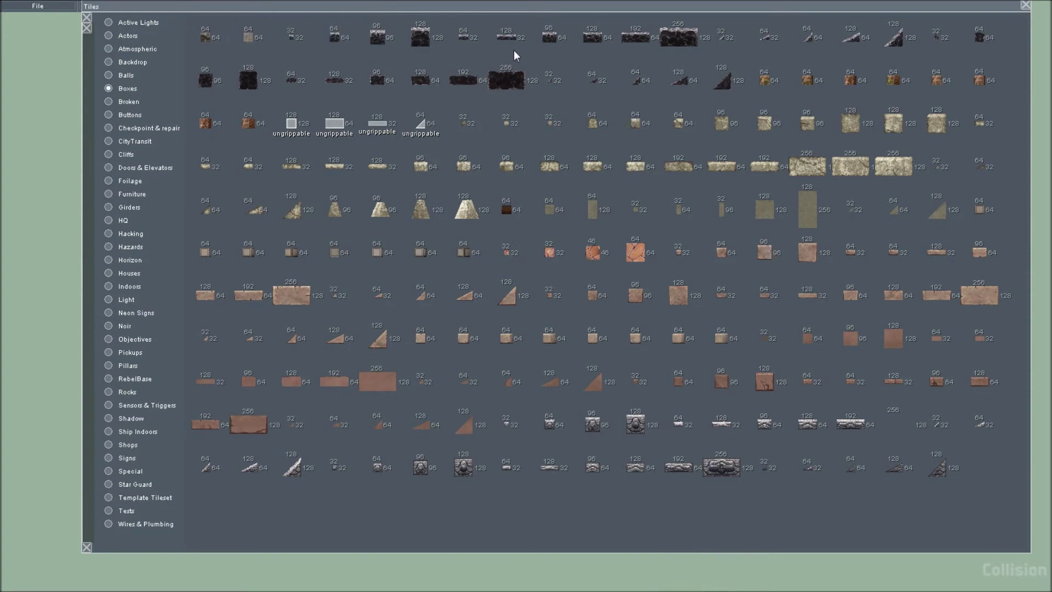
click(414, 39)
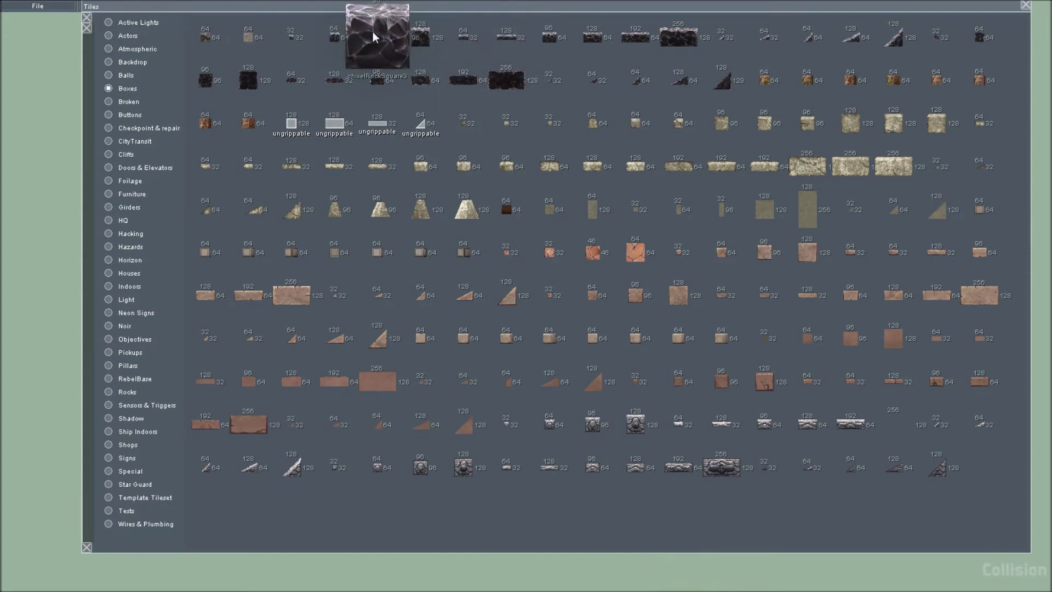
scroll(670, 389, down, 6)
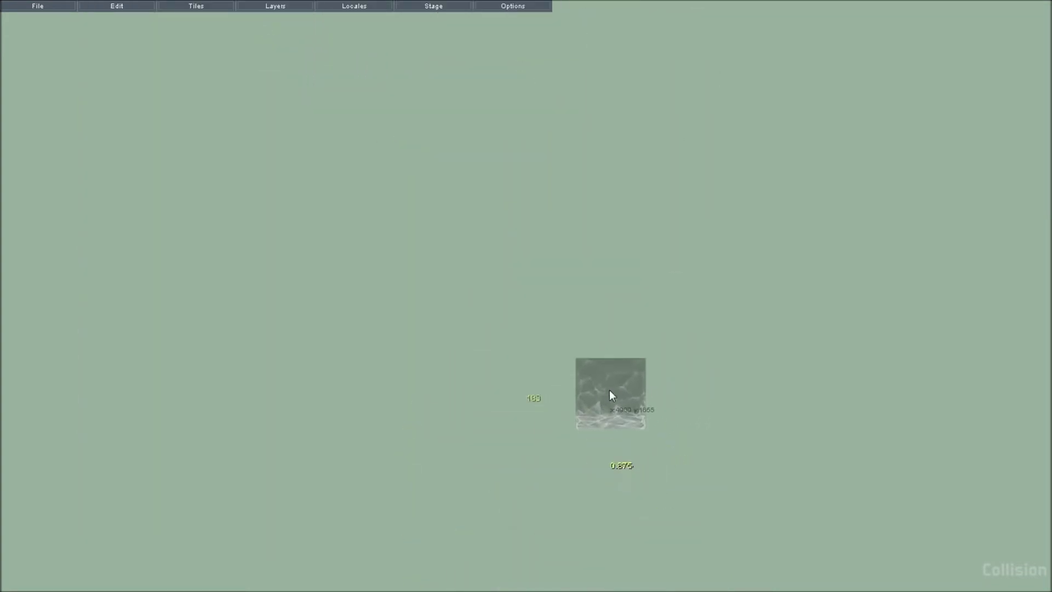
key(space)
click(522, 299)
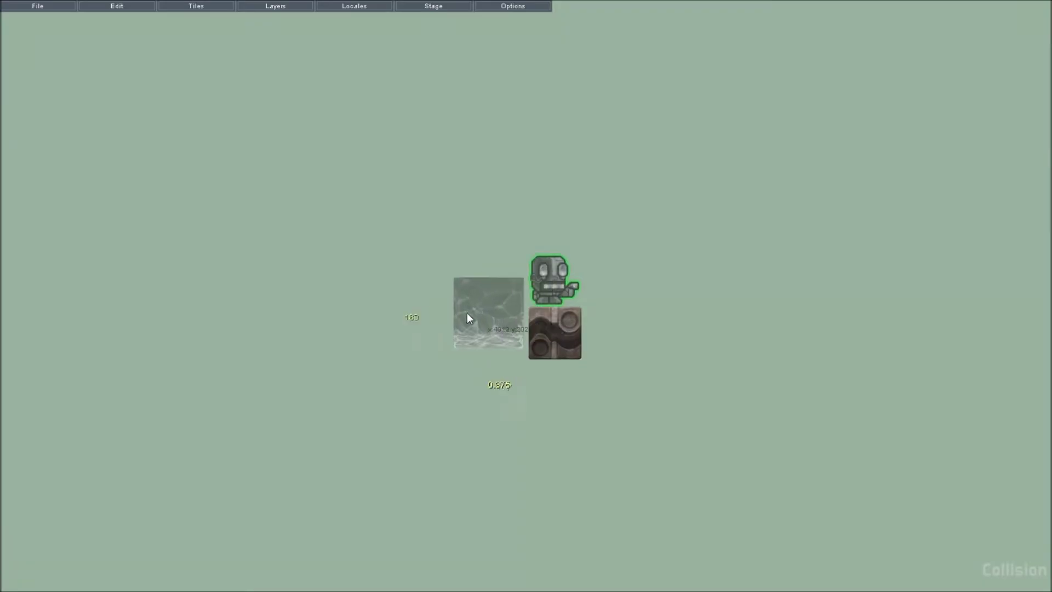
- Rotate the rock tile preview to angle 0 and set its scale to 1.125
scroll(467, 329, up, 1)
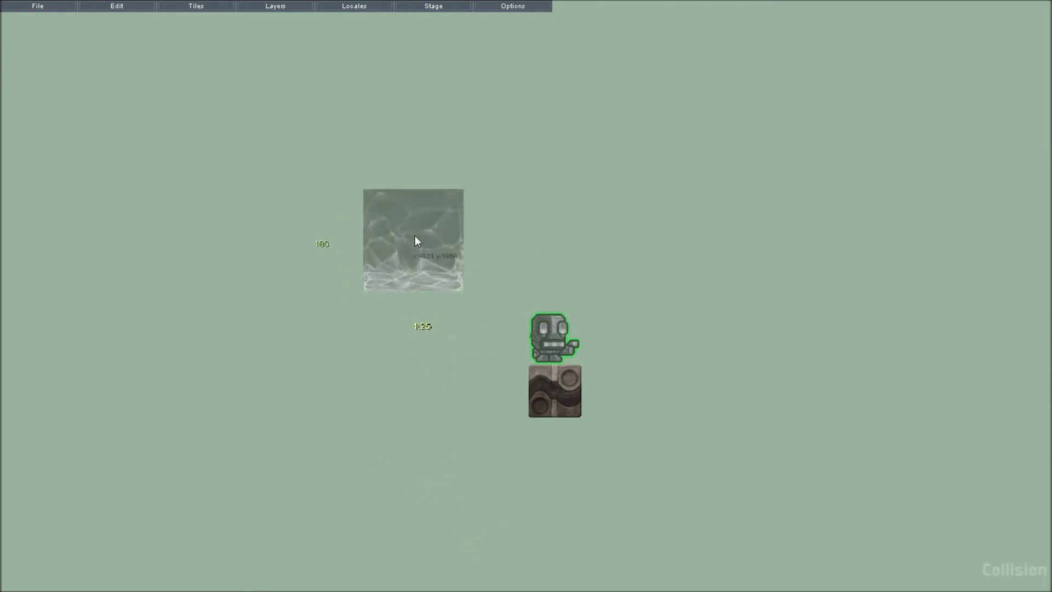
scroll(443, 211, down, 3)
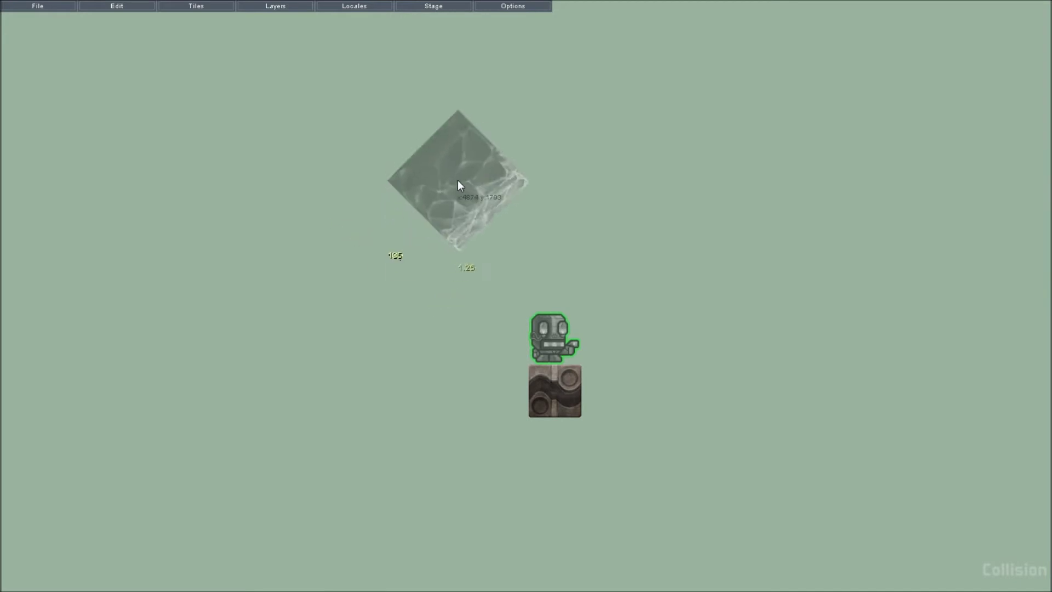
scroll(458, 181, down, 3)
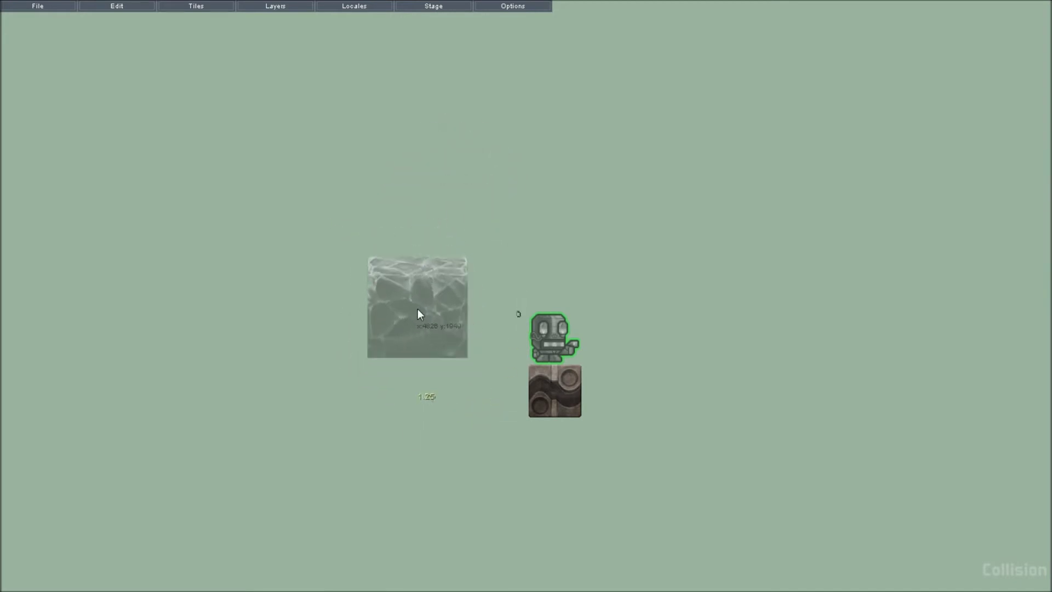
scroll(442, 266, down, 1)
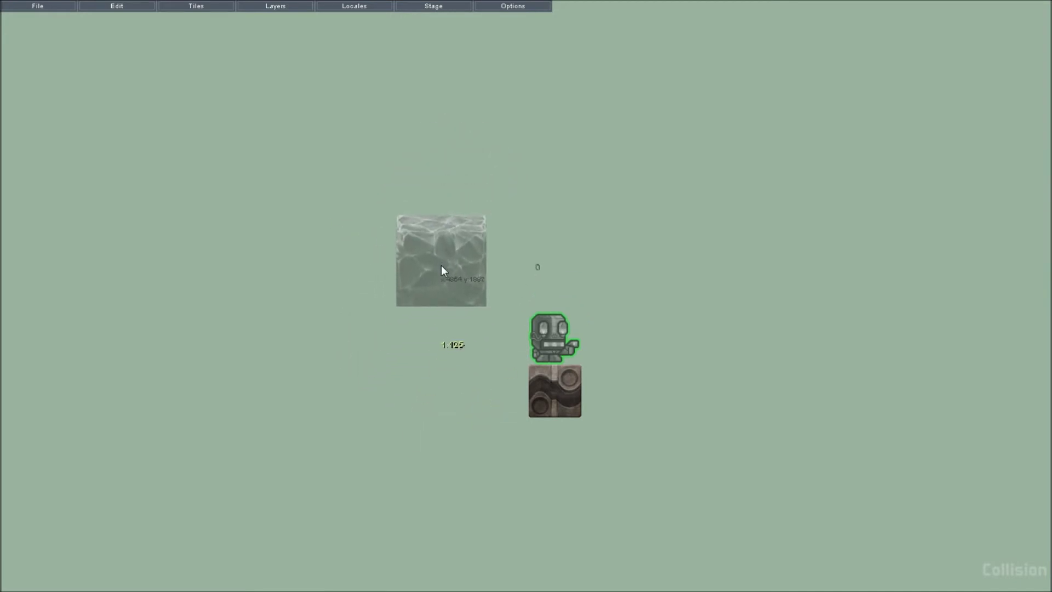
- Enlarge the rock tile to scale 10 and place it beside the player spawn
ctrl+scroll(451, 214, up, 12)
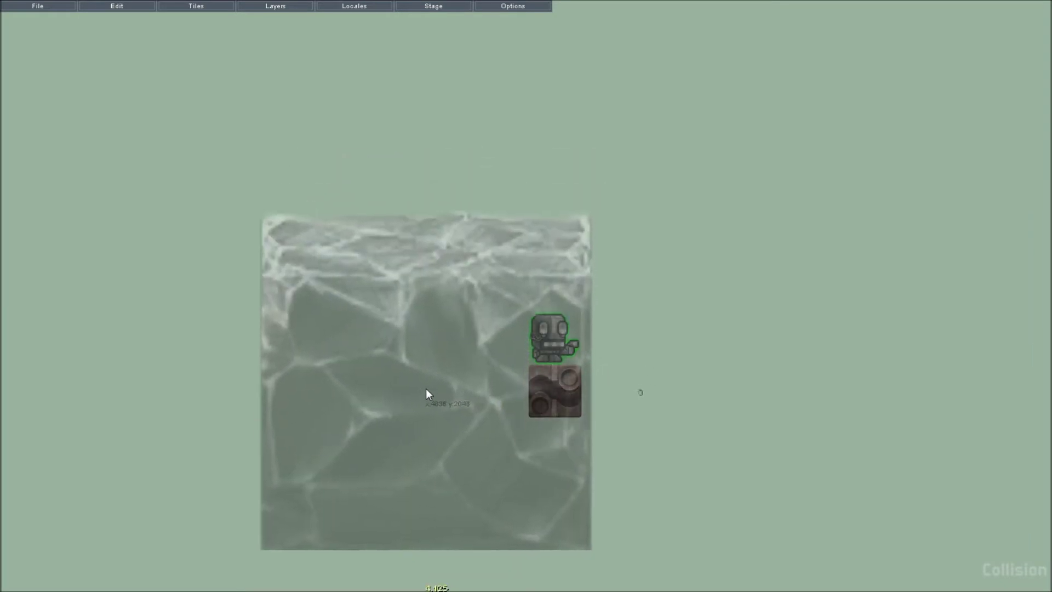
ctrl+scroll(428, 394, up, 20)
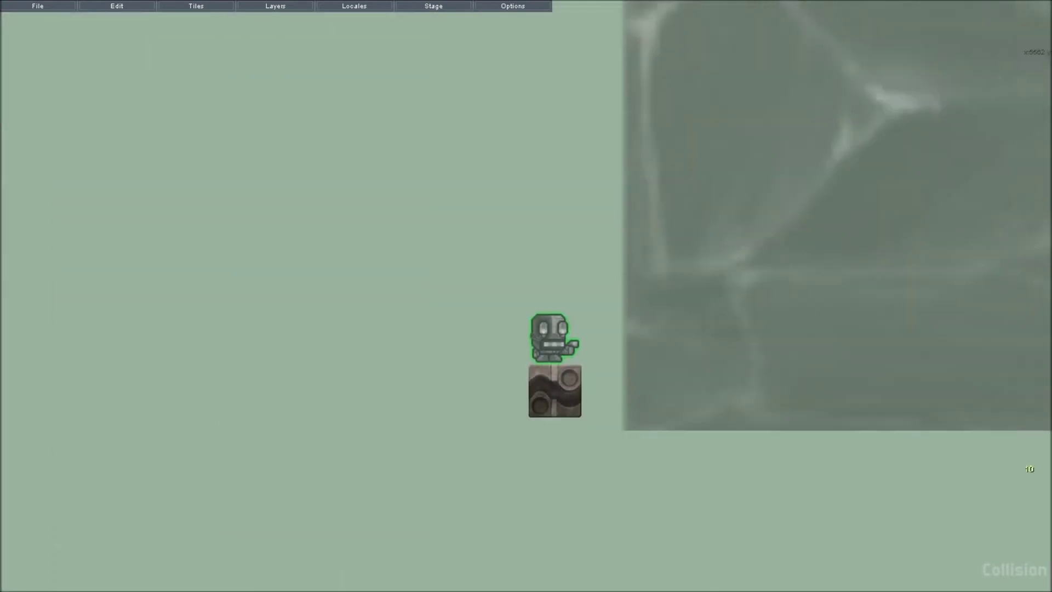
click(1045, 132)
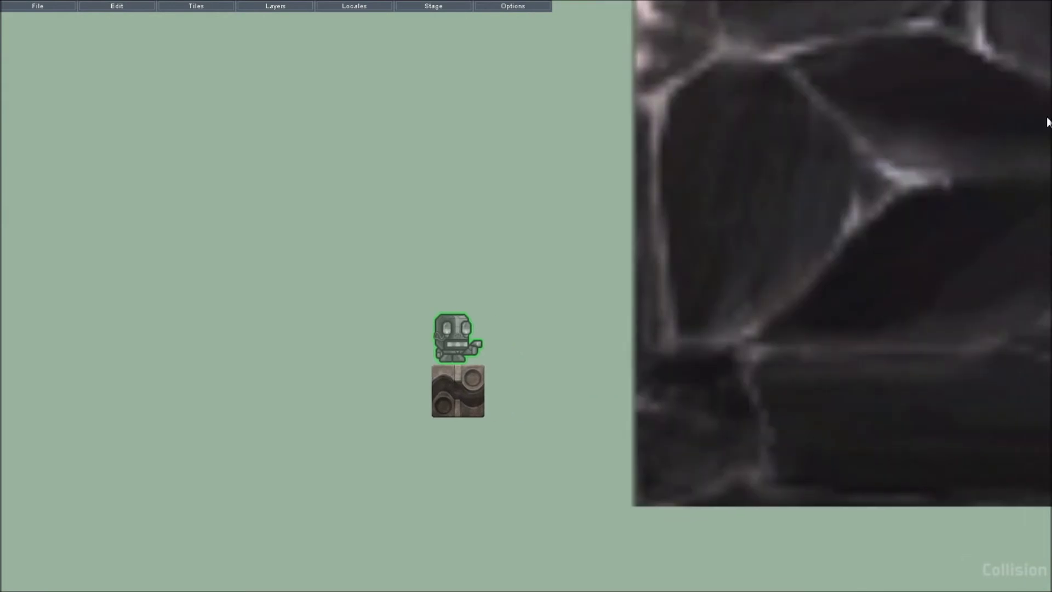
click(1048, 122)
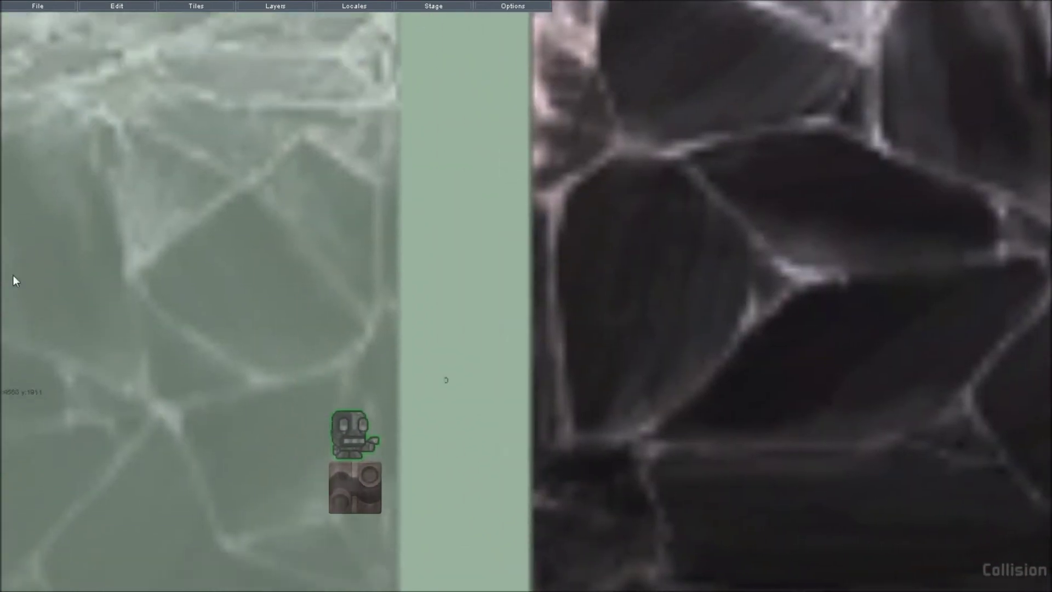
- Undo the placement of the oversized rock tile
scroll(27, 339, up, 3)
scroll(45, 400, left, 3)
scroll(82, 403, down, 5)
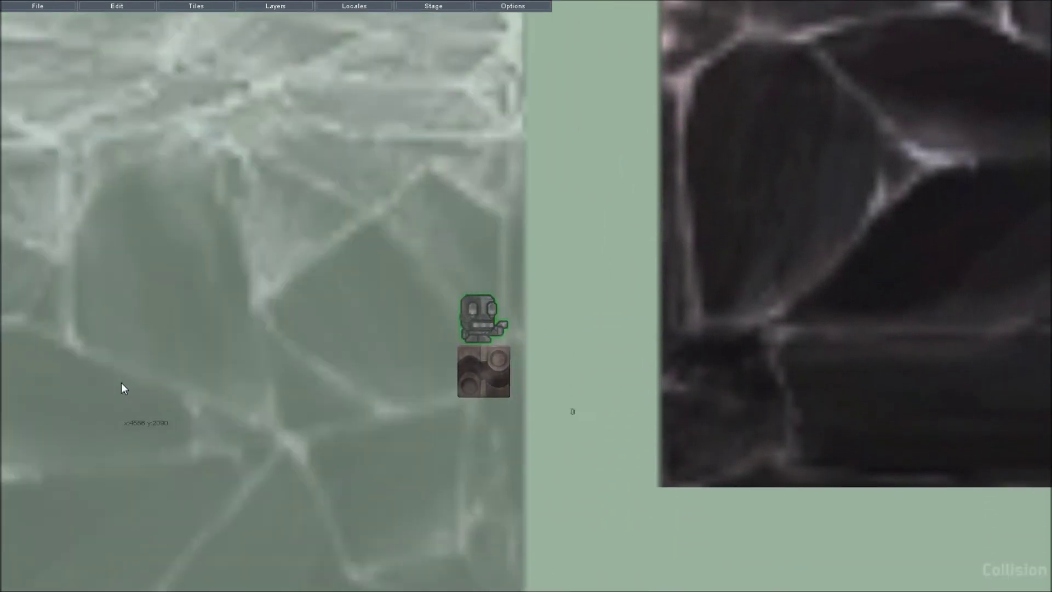
key(ctrl+z)
key(Left)
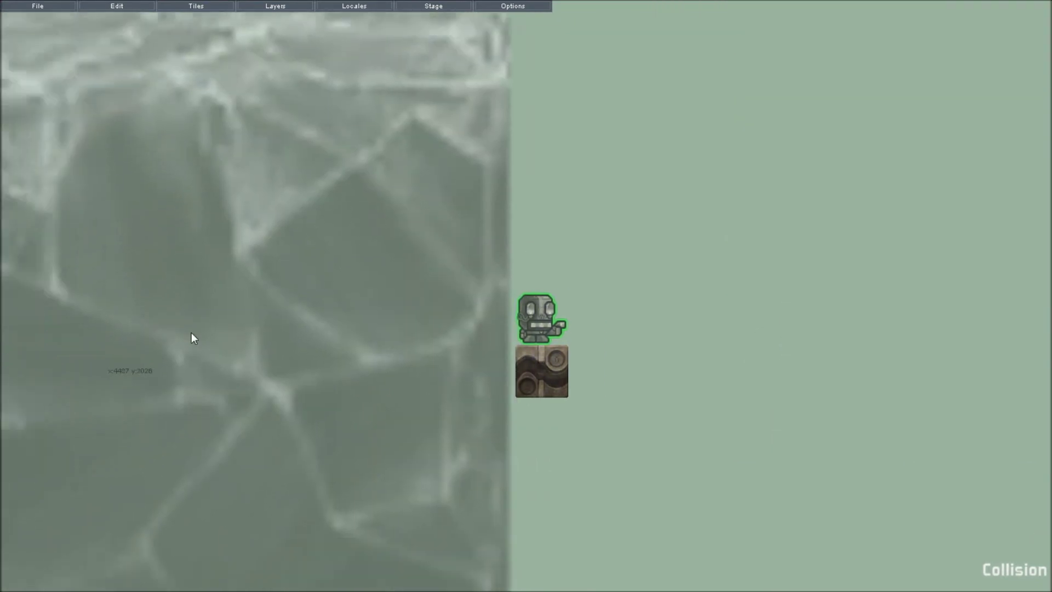
- Return the rock tile to angle 0, reduce its scale to 0.875 and place it in the map
scroll(92, 328, up, 19)
scroll(228, 386, down, 12)
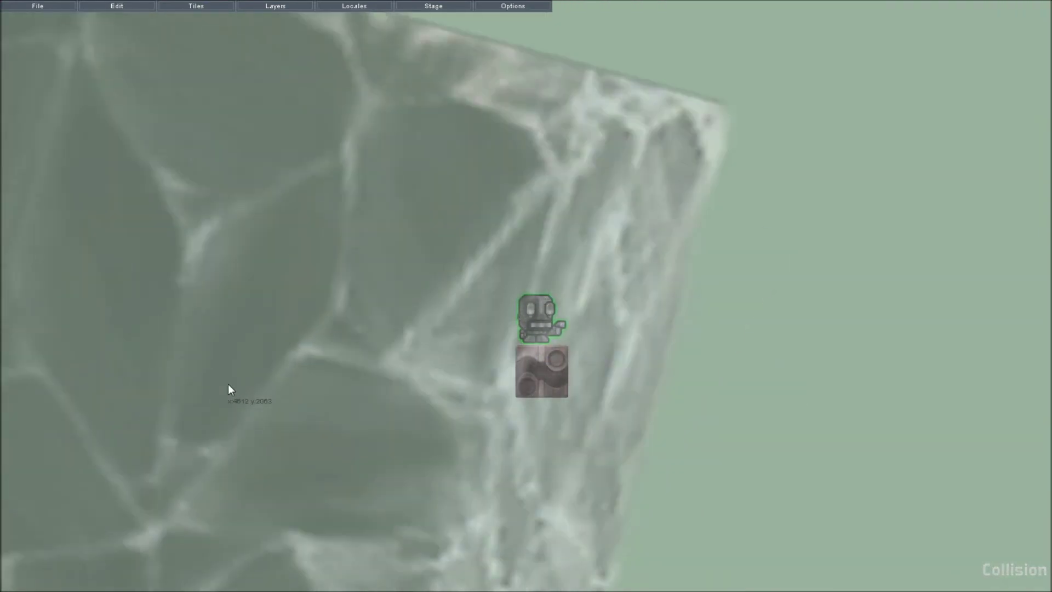
scroll(228, 385, up, 8)
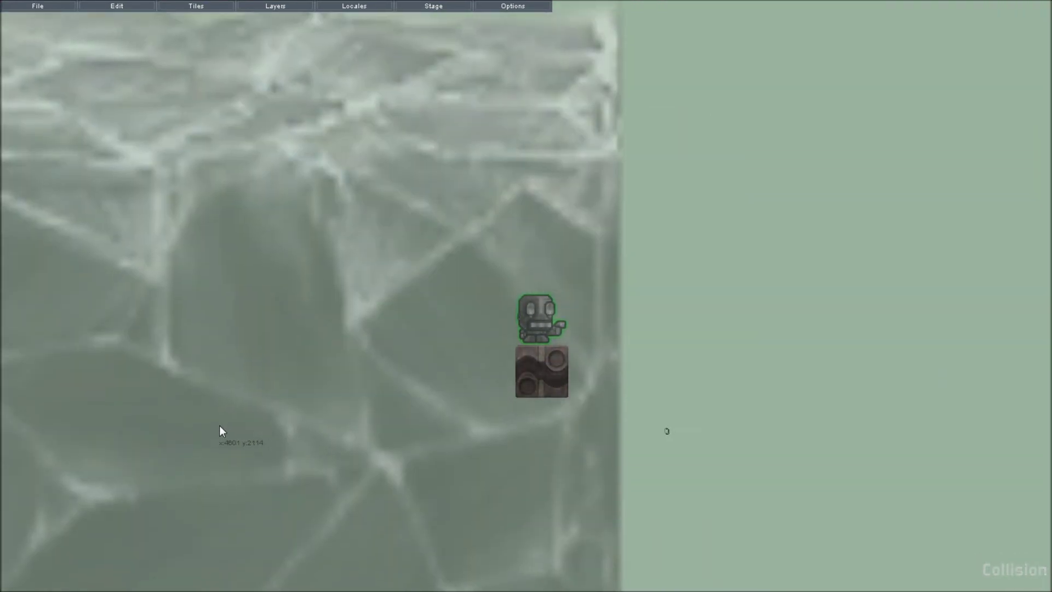
scroll(219, 431, up, 8)
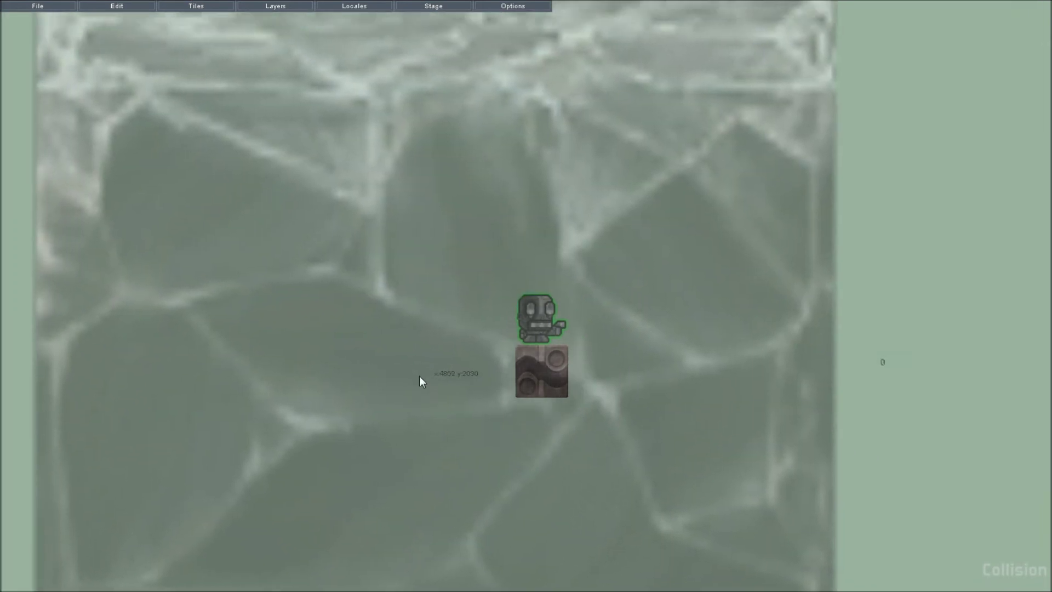
scroll(421, 377, down, 10)
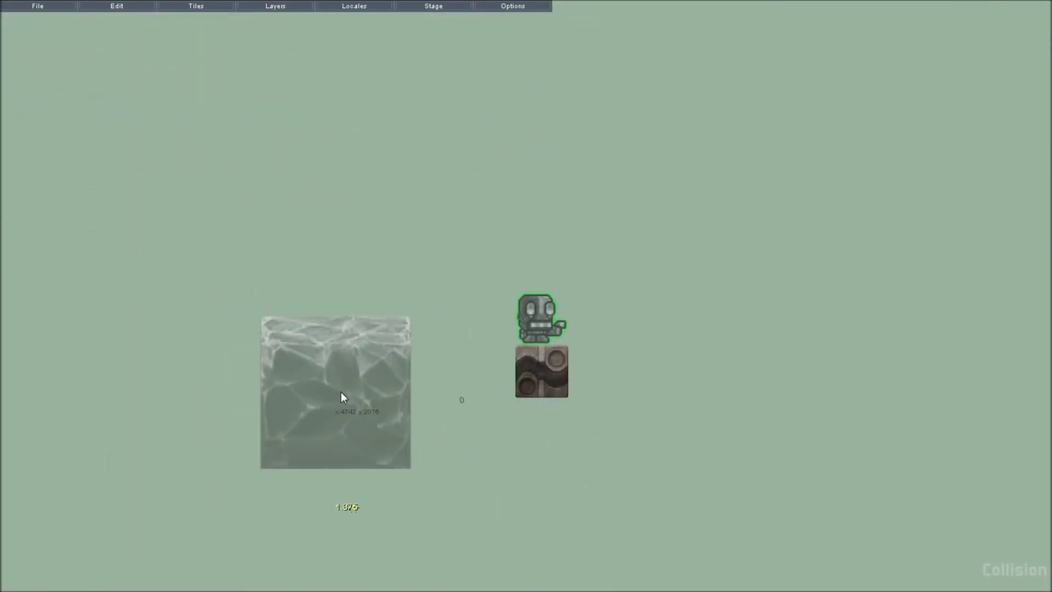
scroll(384, 352, down, 10)
scroll(470, 385, up, 7)
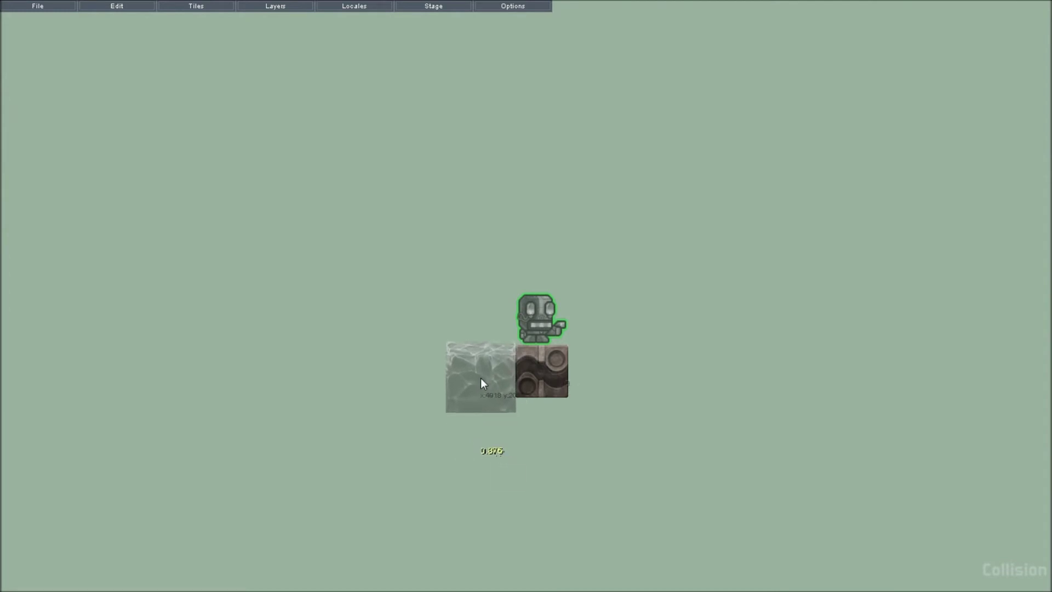
- Undo the placement of the rock tile at scale 0.875
click(203, 4)
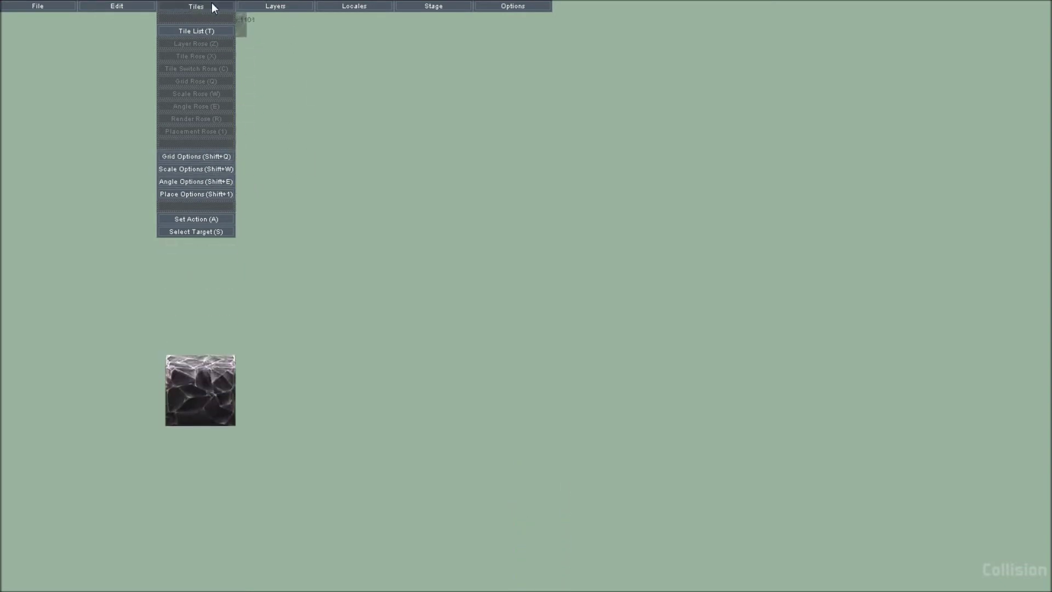
click(212, 3)
key(ctrl+z)
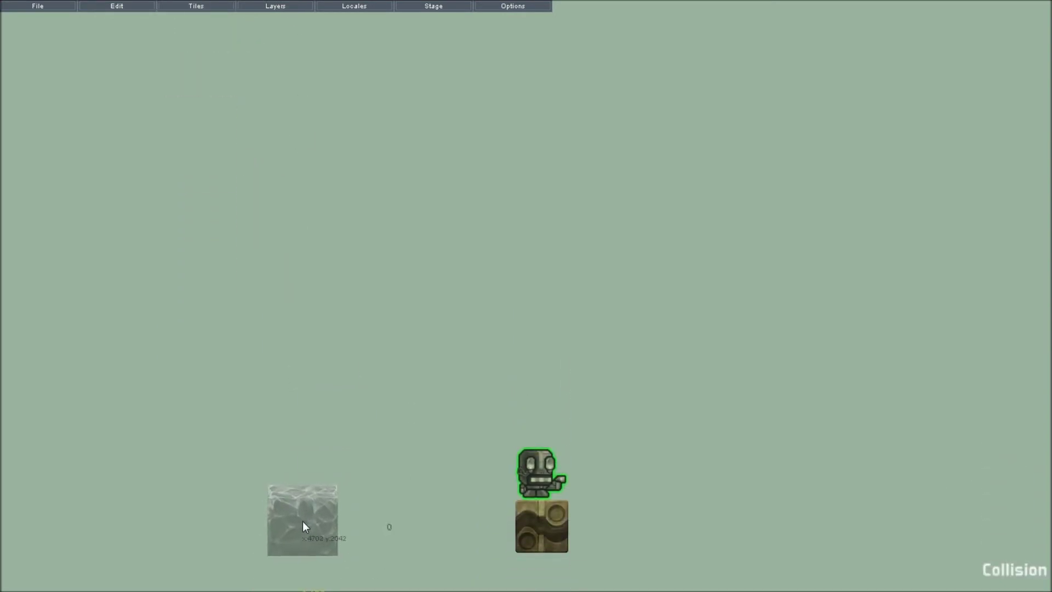
- Turn on the tile placement grid
key(g)
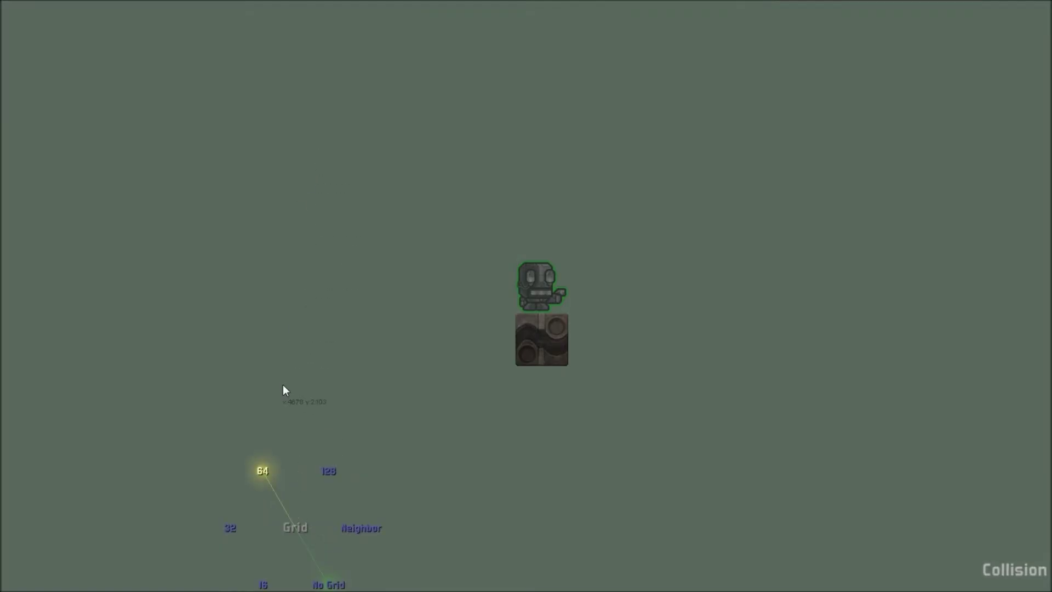
key(g)
key(g)
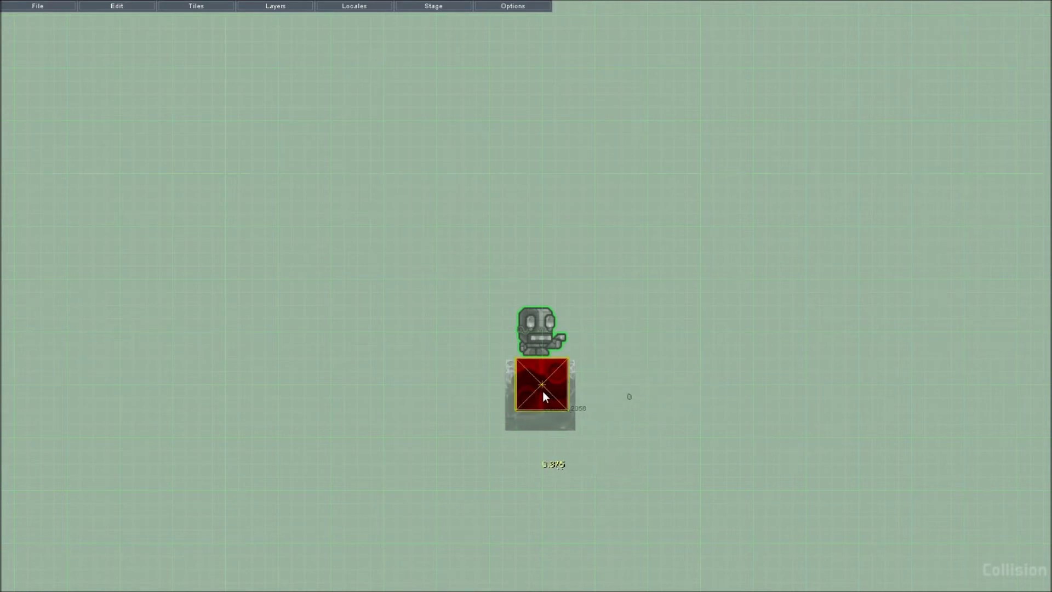
- Bring the rock tile back to angle 0, enlarge it to scale 1.375 and place it on the grid beneath the player spawn
scroll(477, 396, up, 2)
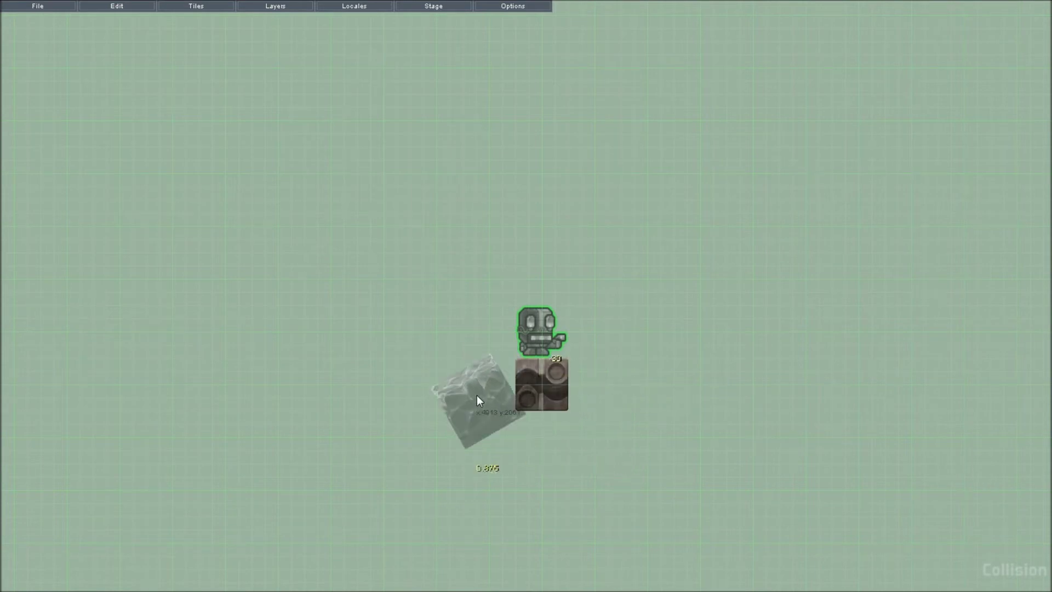
scroll(478, 396, down, 4)
scroll(478, 396, up, 2)
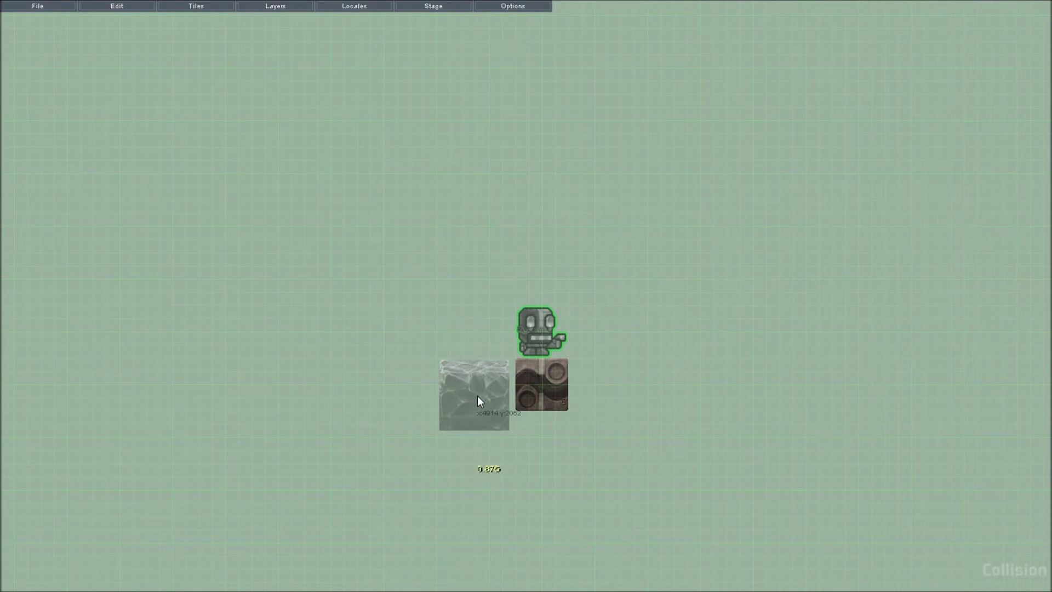
ctrl+scroll(477, 397, up, 2)
ctrl+scroll(478, 403, up, 1)
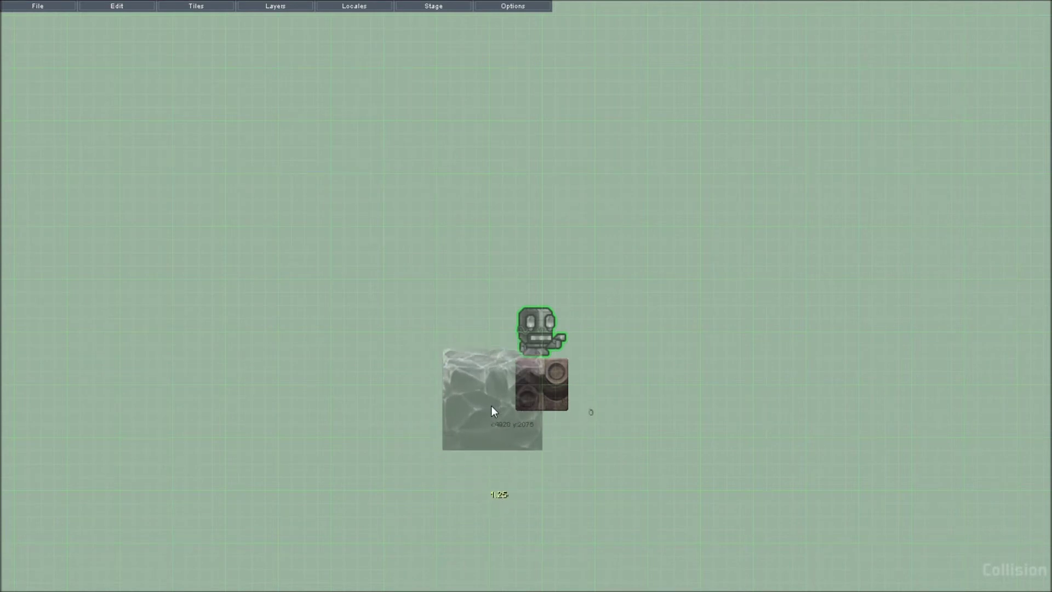
ctrl+scroll(494, 405, up, 1)
click(494, 415)
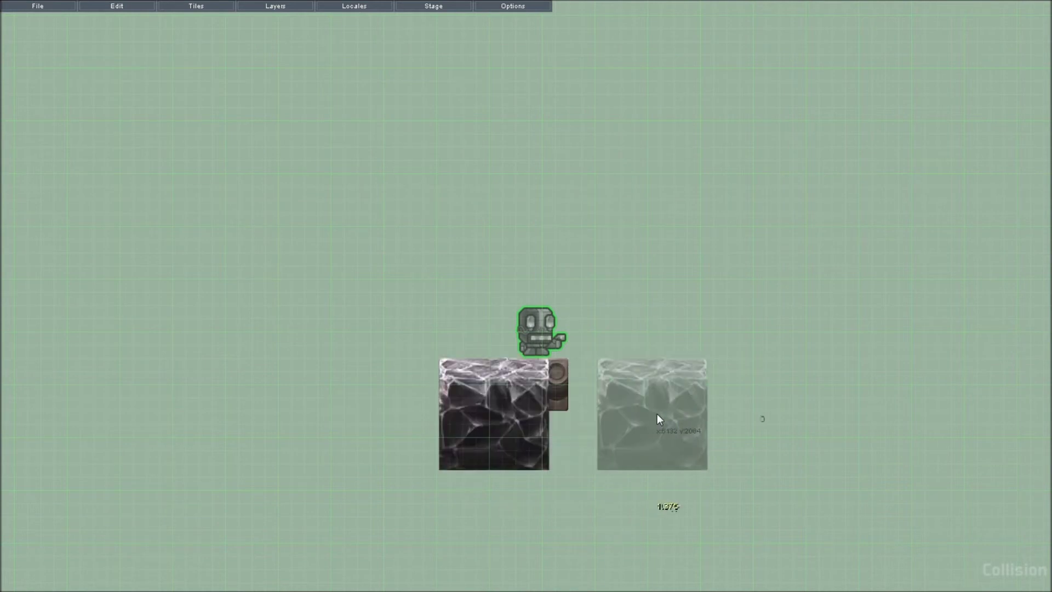
- Place four more rock tiles on both sides of the first to form a five-tile floor under the player spawn
click(616, 415)
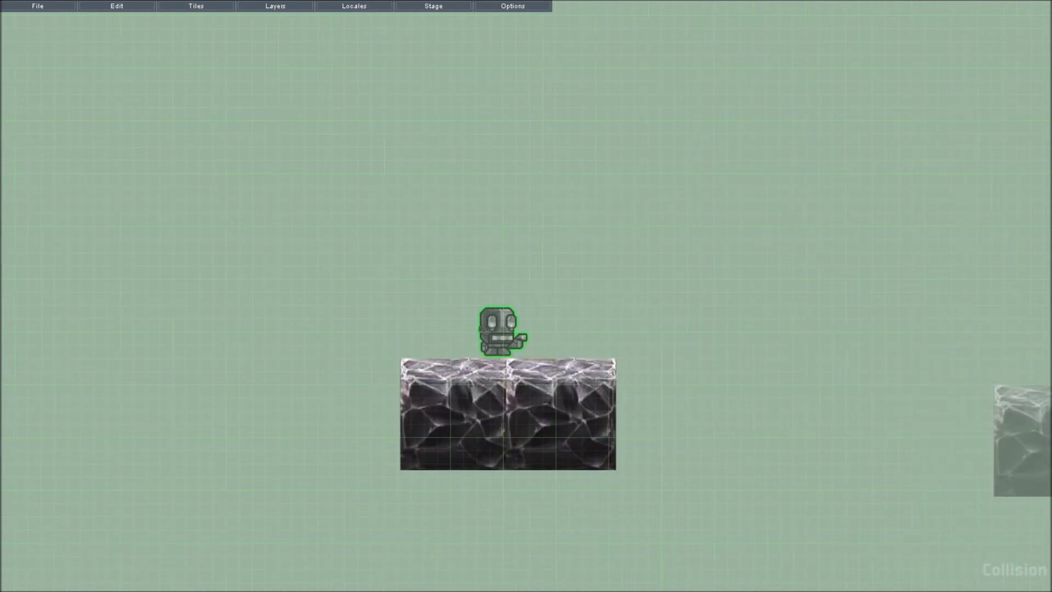
click(592, 422)
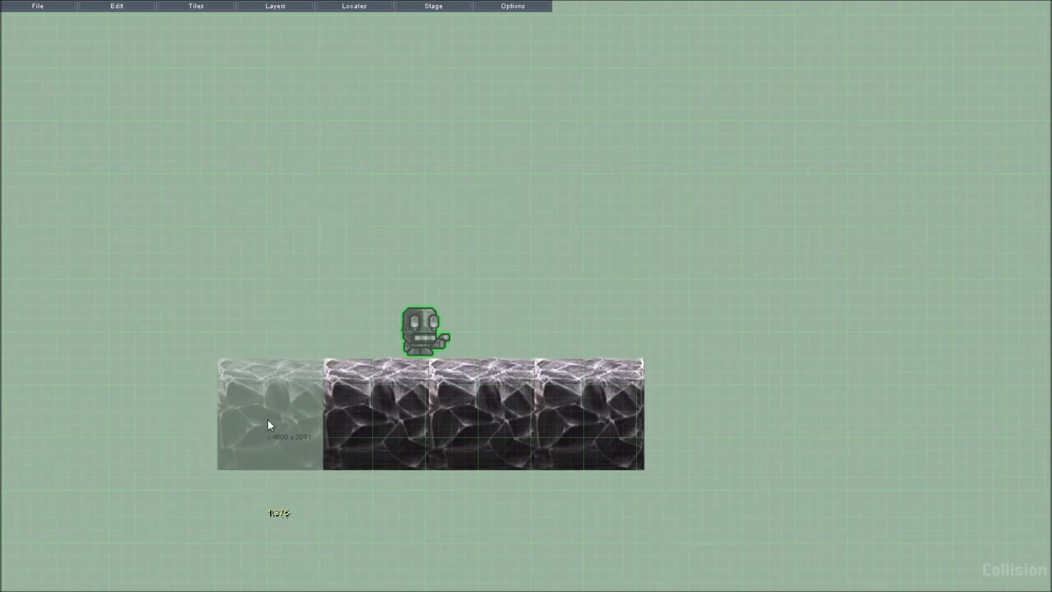
click(269, 425)
click(190, 416)
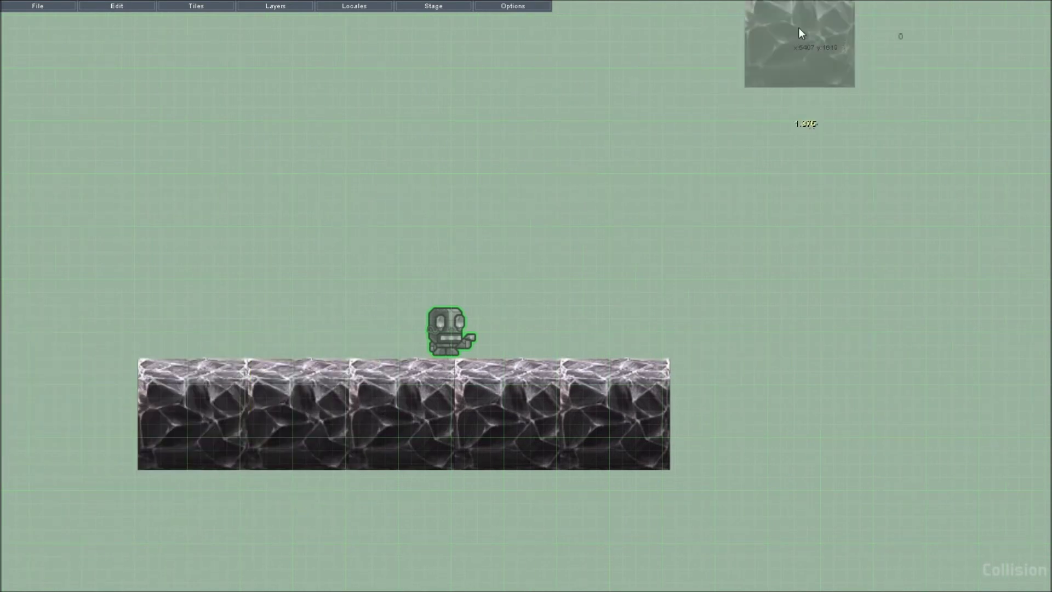
scroll(223, 214, down, 1)
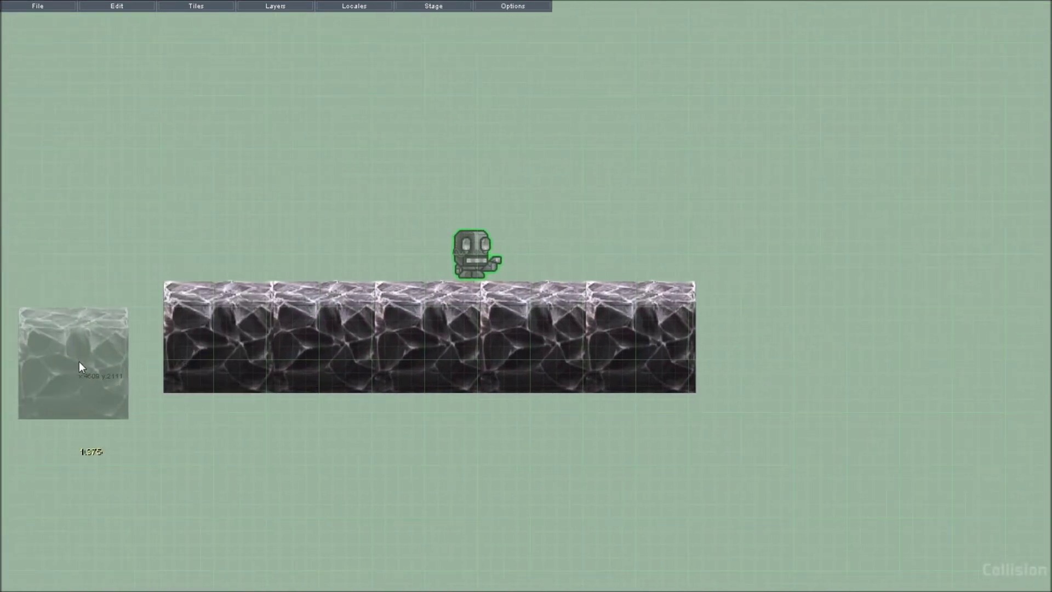
- Undo all five rock tile placements and drop the held tile
key(ctrl+z)
key(ctrl+z)
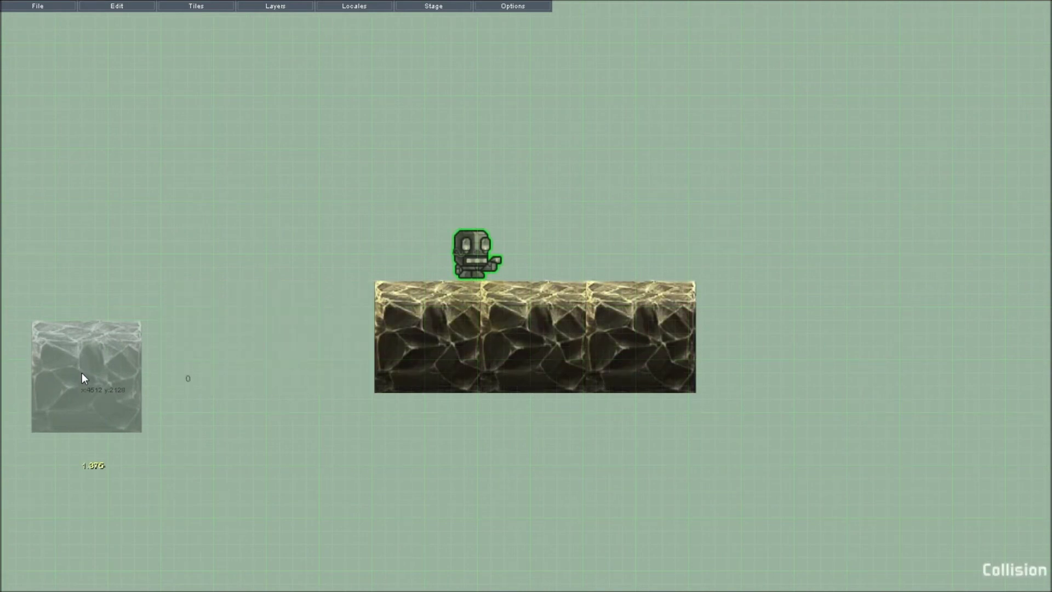
key(ctrl+z)
key(ctrl+z)
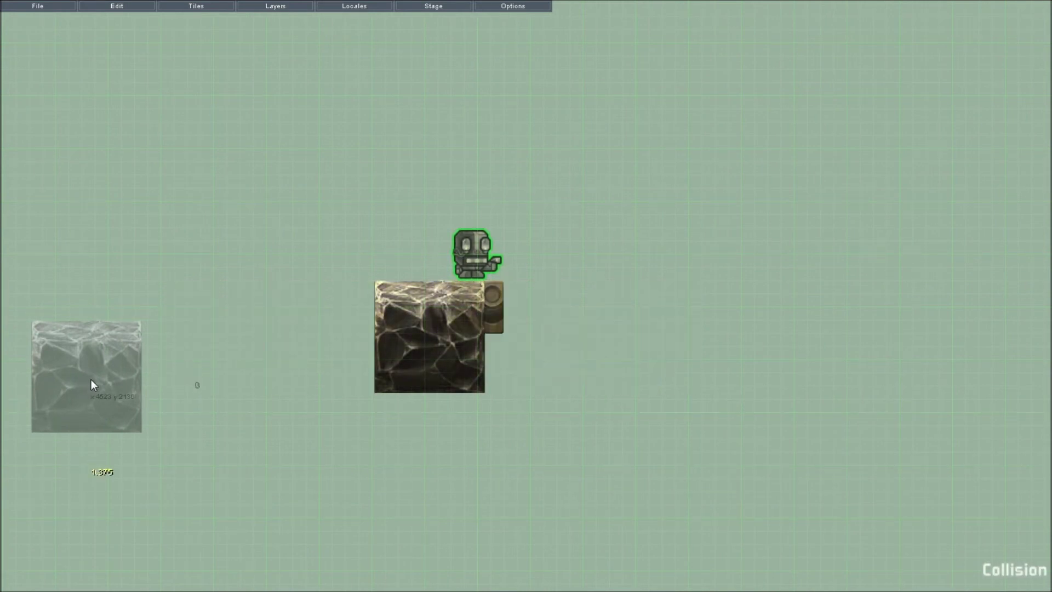
key(ctrl+z)
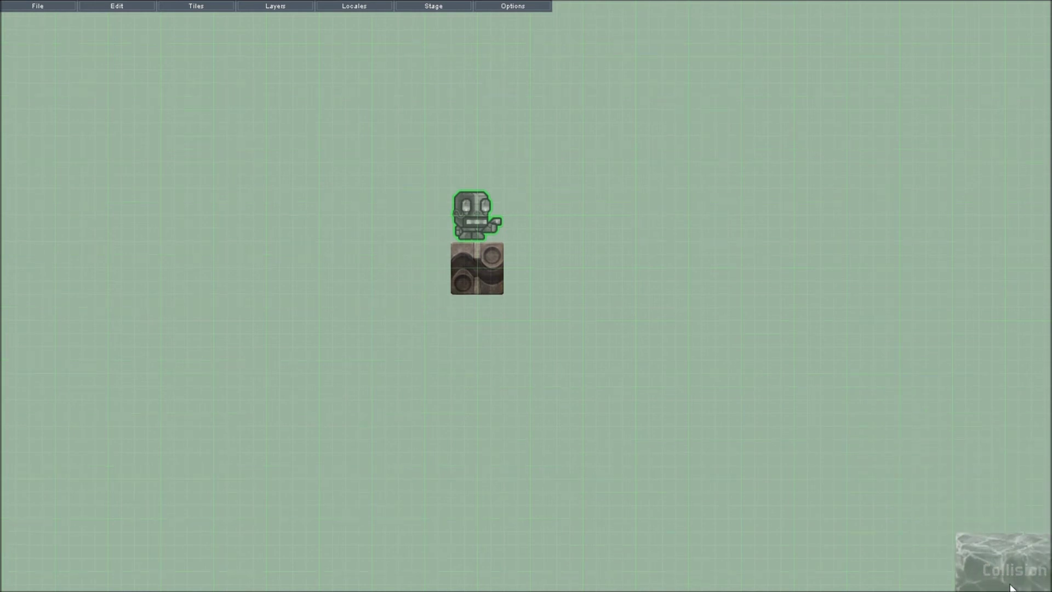
key(Escape)
- Cycle the active layer through Invisible Physics and back to Collision
scroll(1007, 570, down, 1)
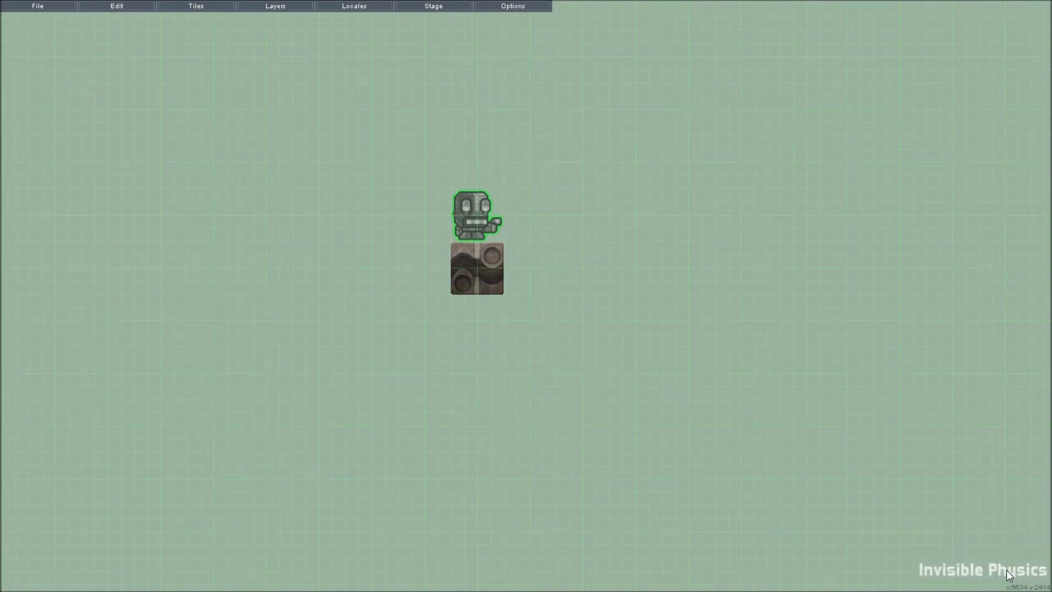
scroll(1007, 567, down, 1)
key(Page_Up)
key(Page_Down)
key(Page_Up)
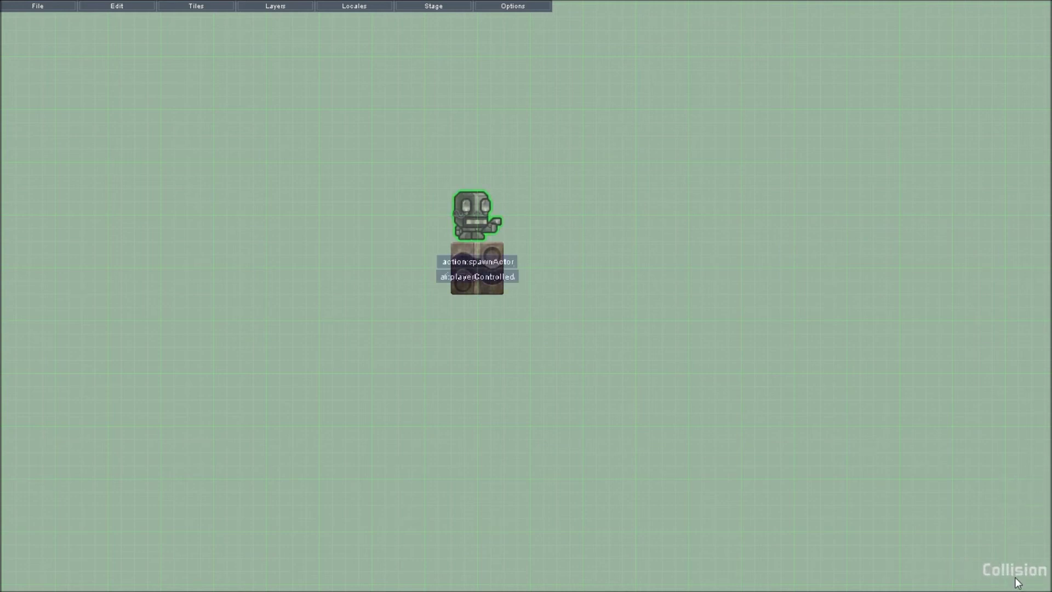
key(Page_Up)
key(Page_Down)
- Pick the 96-size dark rock tile from the Boxes category and place it below and beside the player spawn
key(Down)
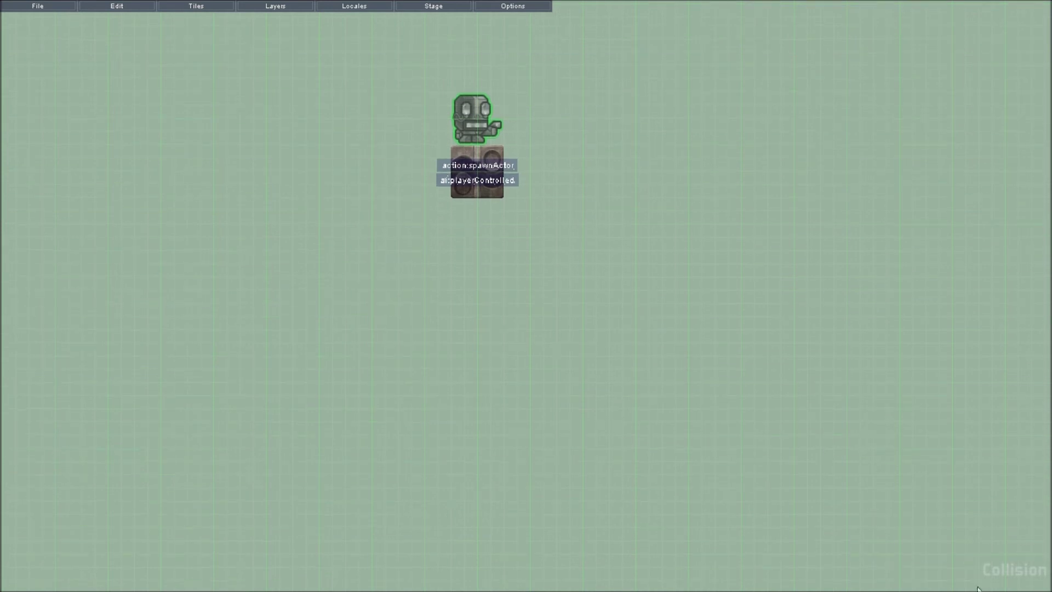
key(Up)
key(Up)
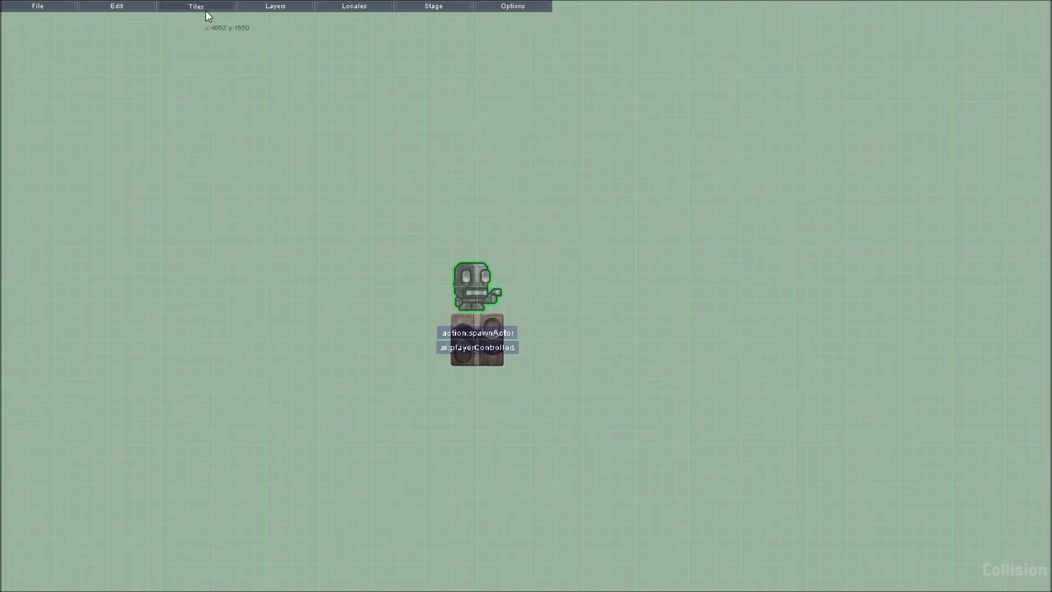
click(206, 8)
click(204, 30)
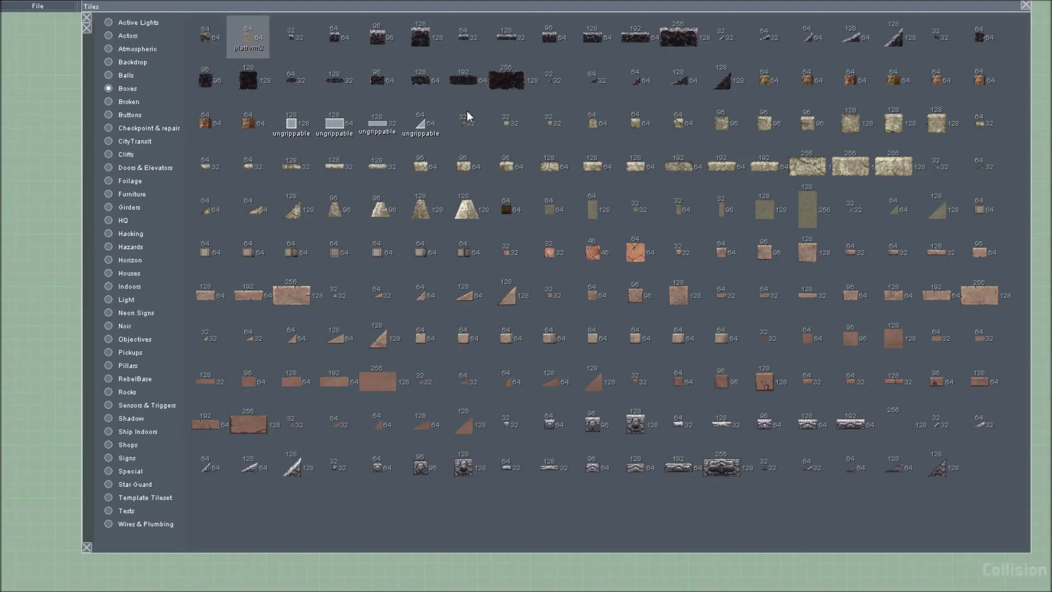
click(376, 49)
click(403, 367)
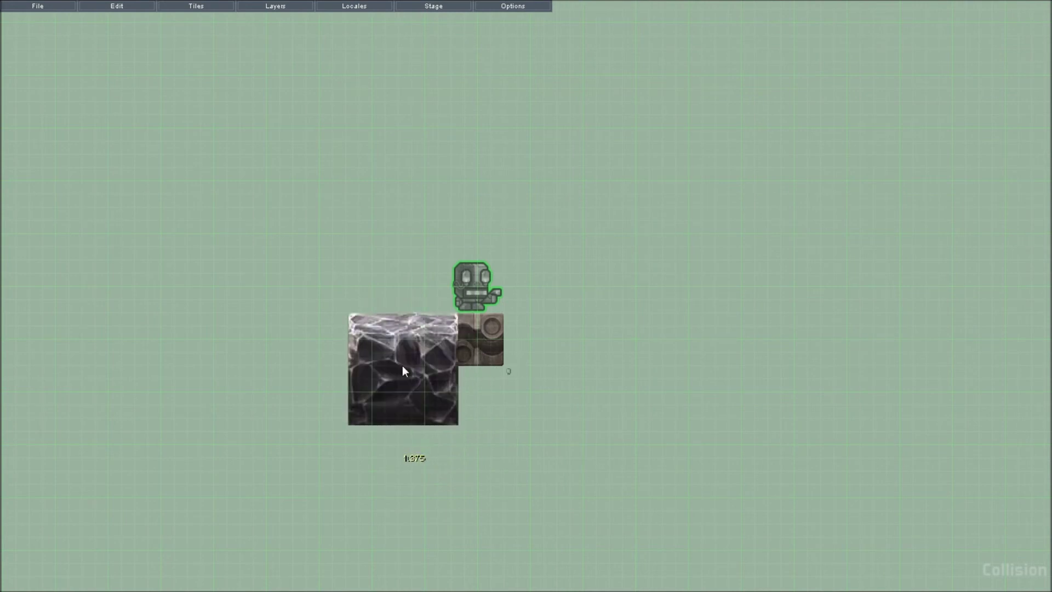
- Extend the floor to five adjoining rock tiles, adding three to the right of the first and one to its left
click(508, 375)
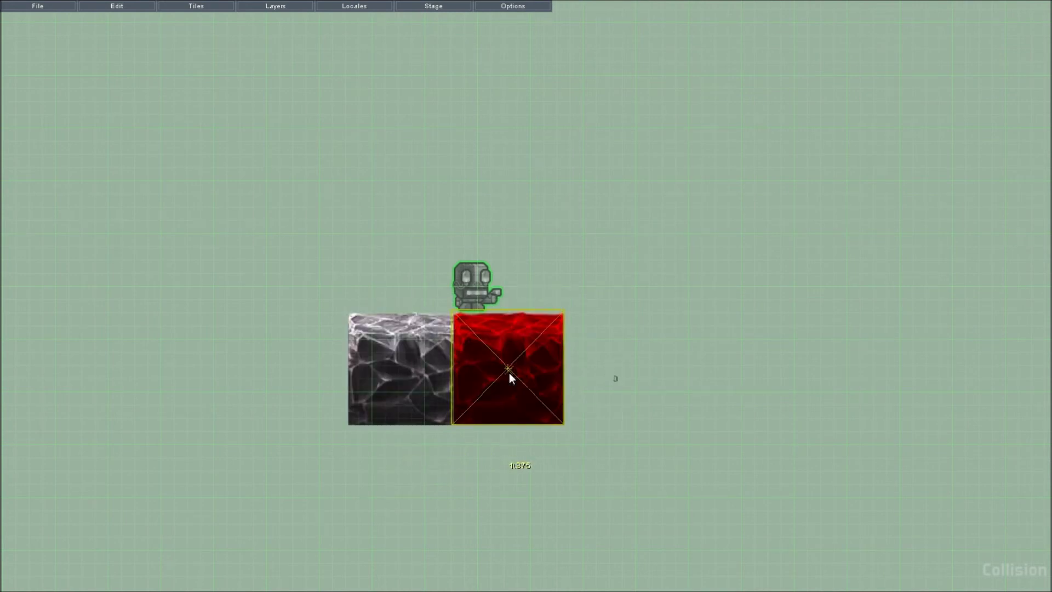
click(615, 369)
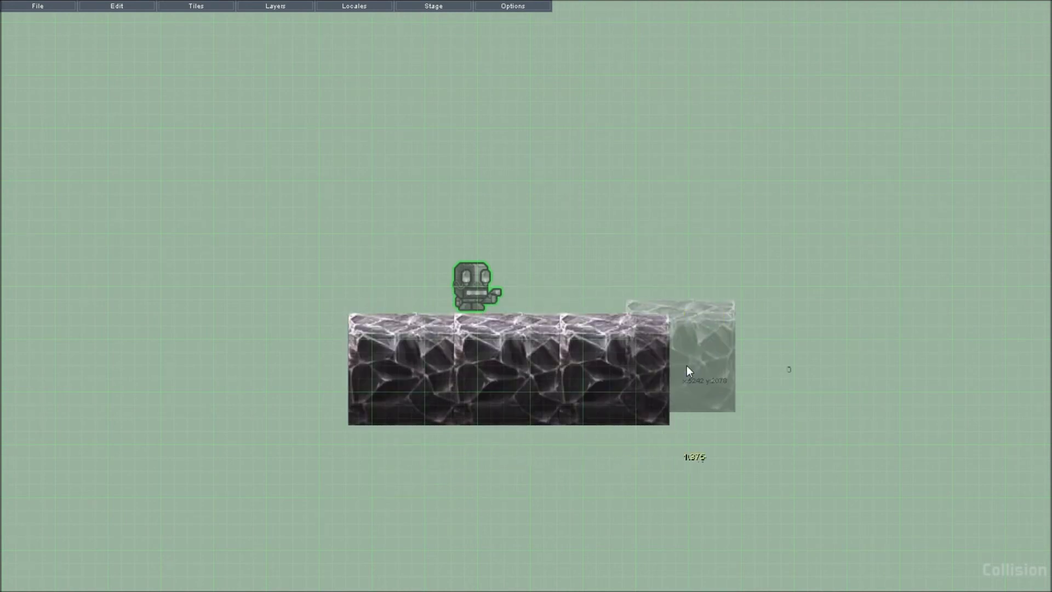
click(721, 375)
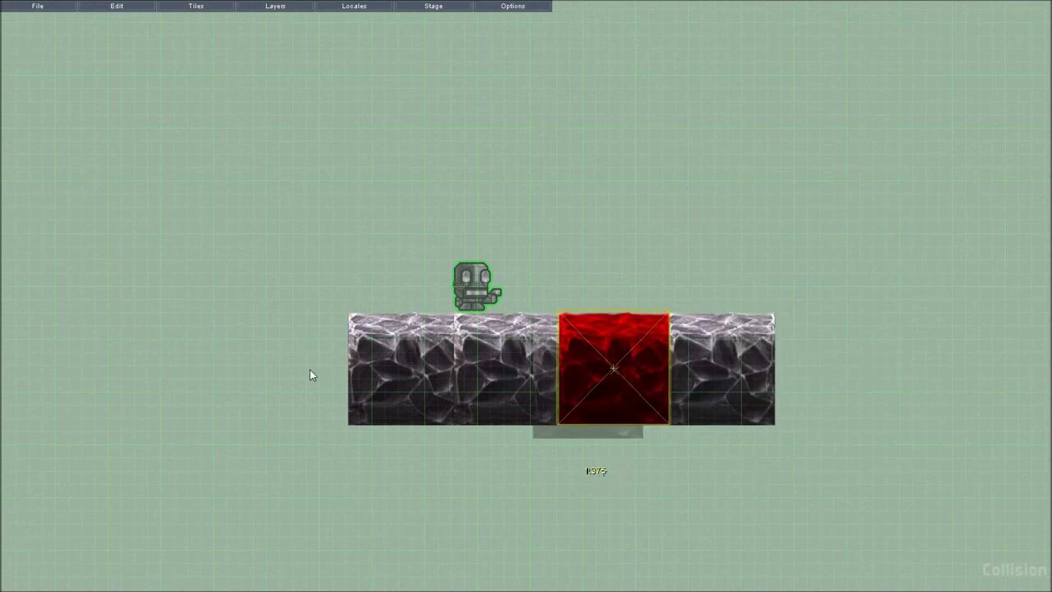
click(301, 378)
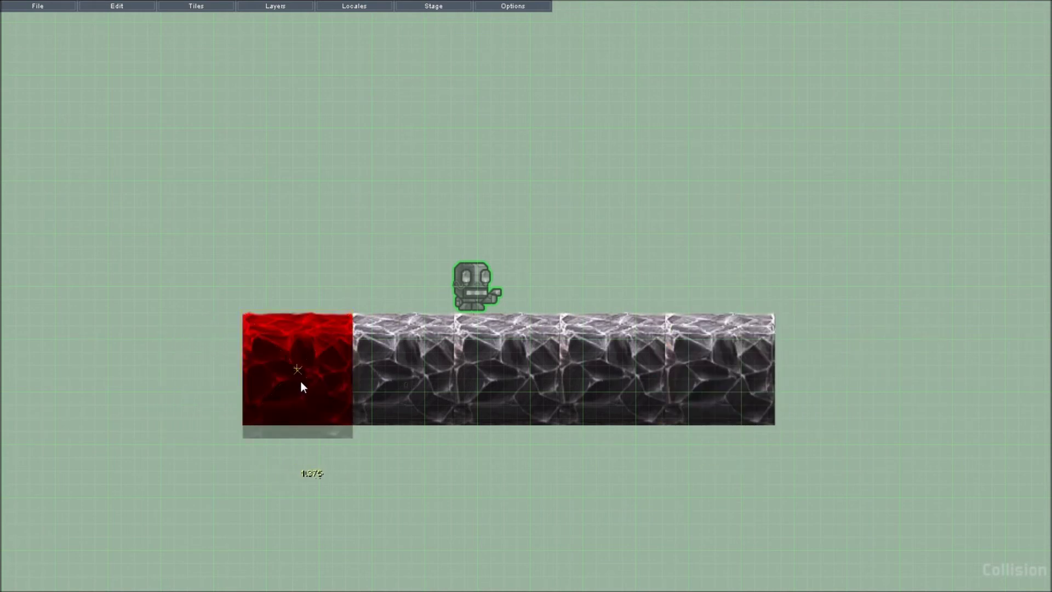
- Rotate the rock tile to angle -90 and stack three copies as a wall at the floor's right end
scroll(806, 260, up, 1)
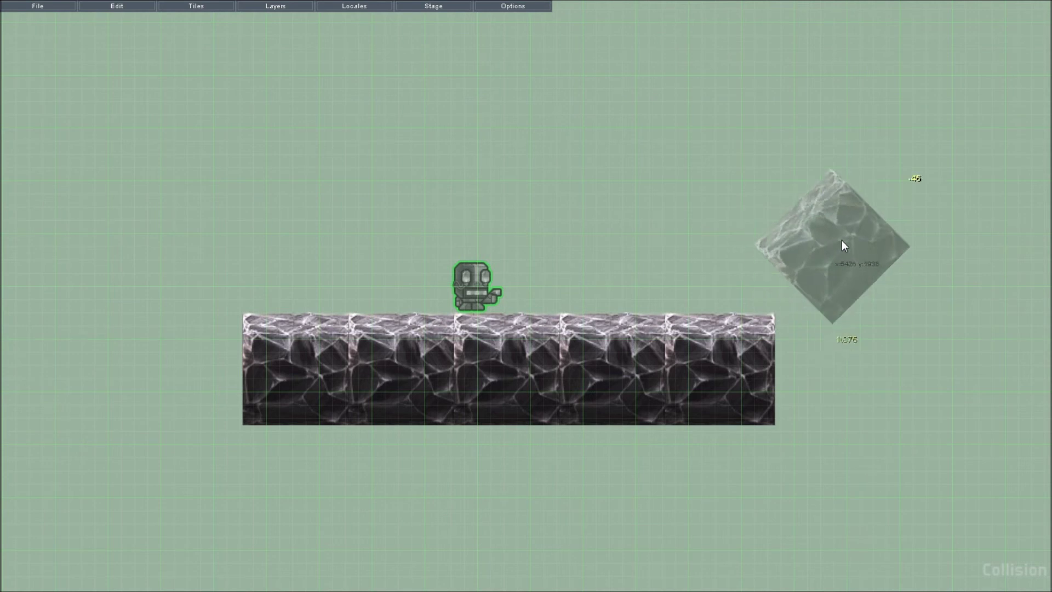
key(r)
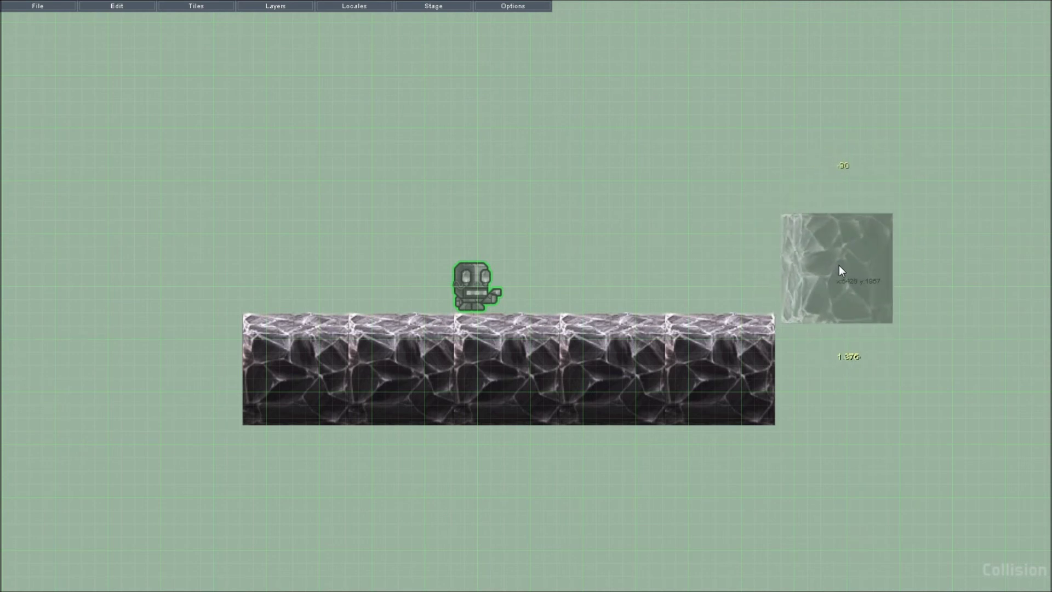
click(827, 268)
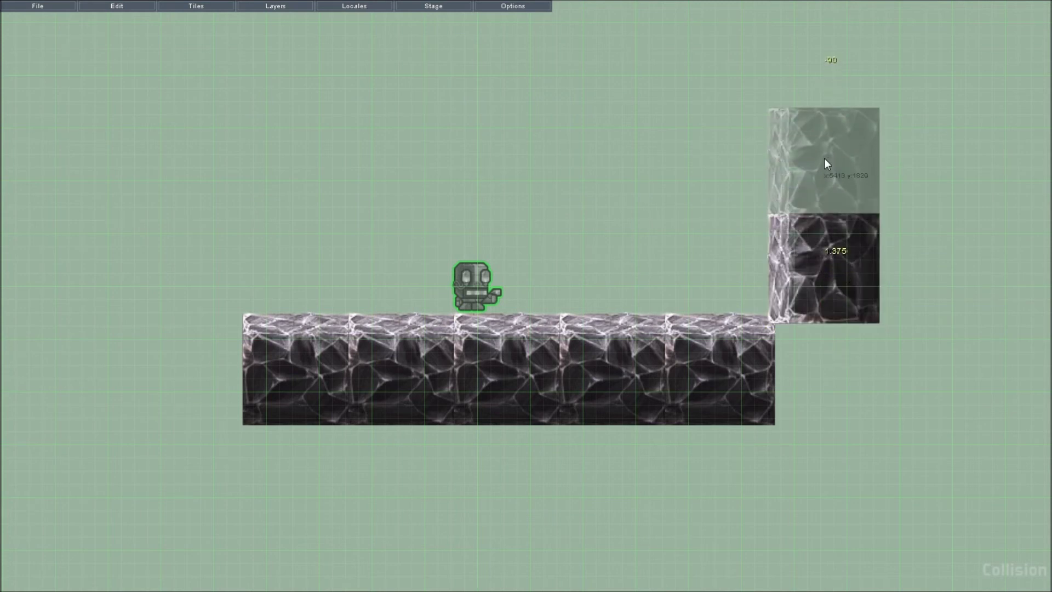
click(824, 155)
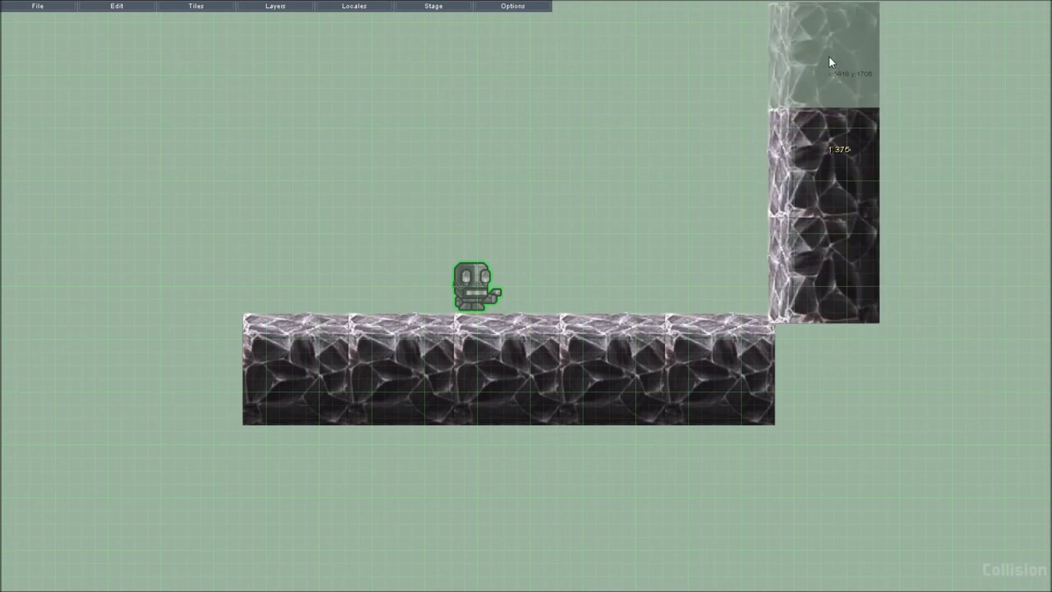
click(828, 56)
- Rotate the rock tile to angle 180 and place five copies leftward from the wall's top as a ceiling
scroll(773, 127, up, 3)
scroll(703, 103, down, 7)
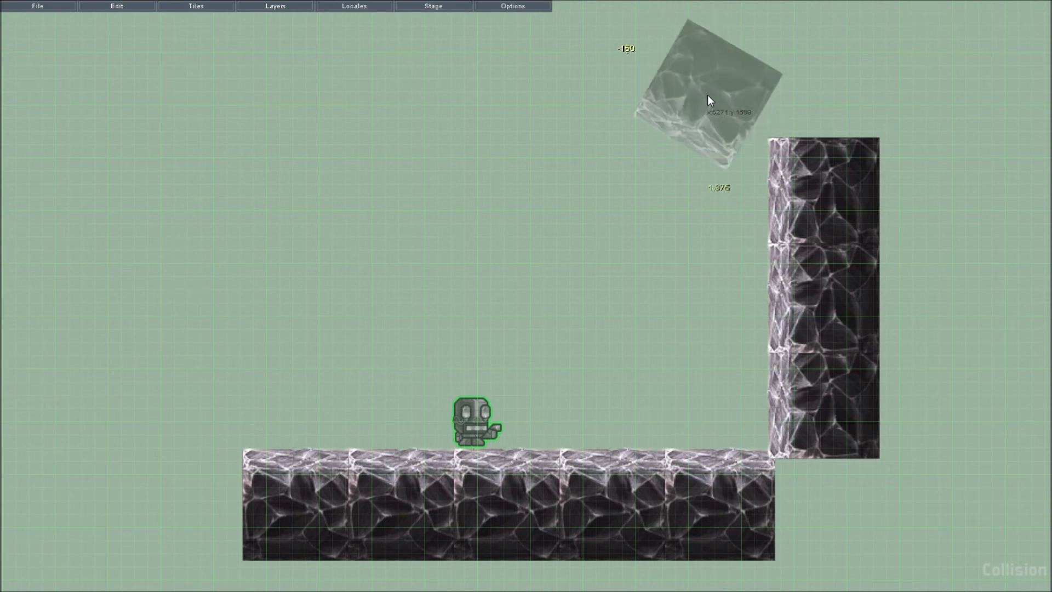
scroll(719, 82, up, 1)
click(719, 84)
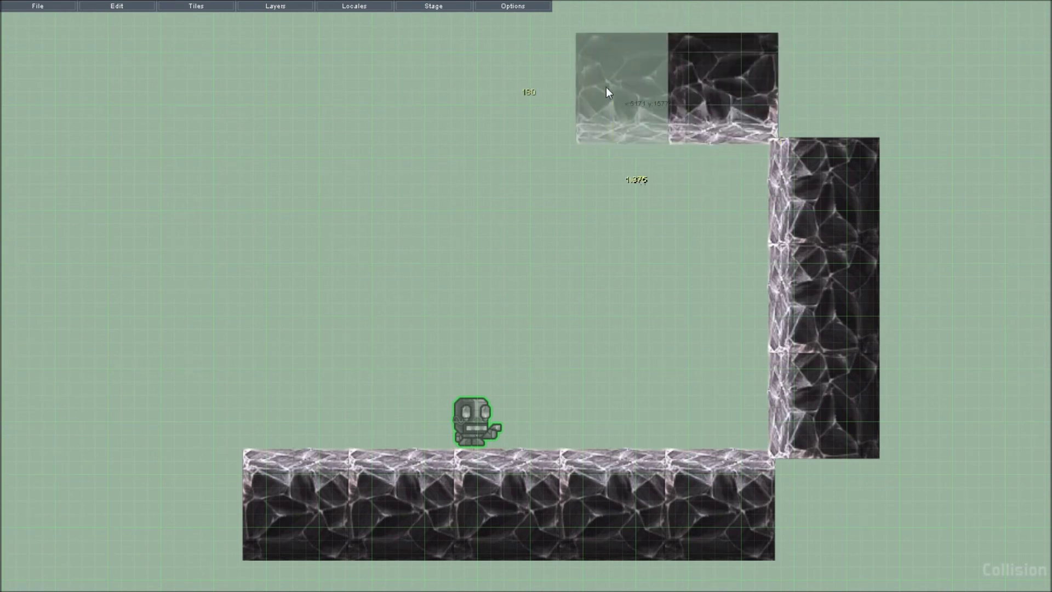
click(621, 87)
click(521, 89)
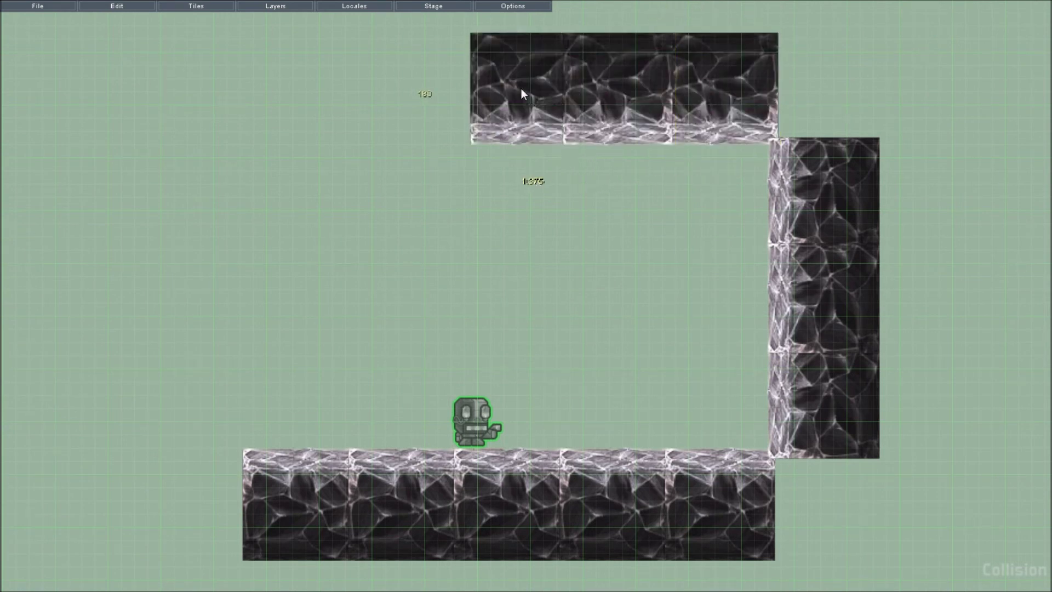
click(417, 91)
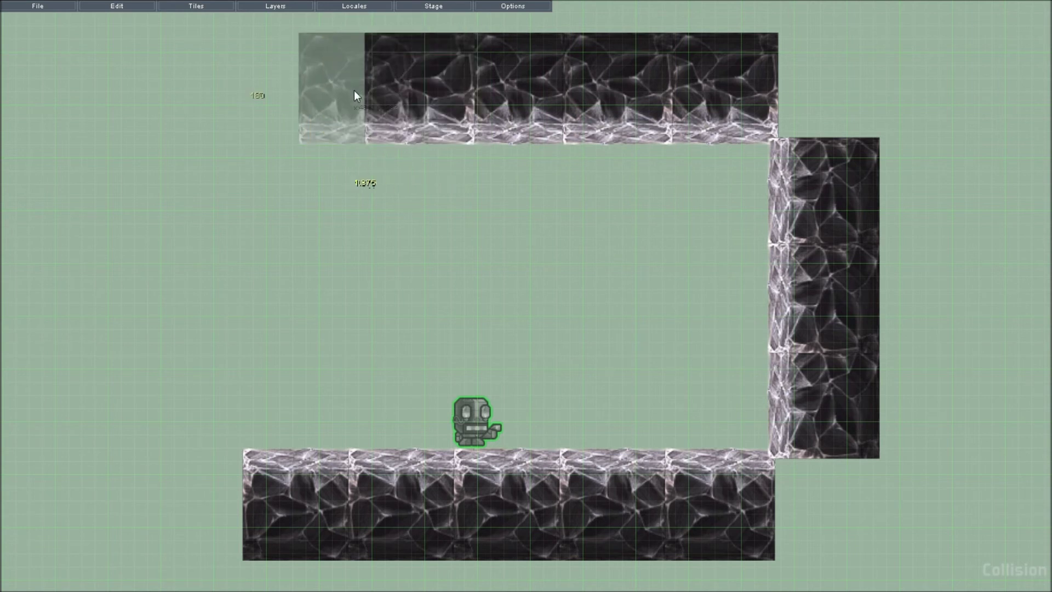
click(321, 83)
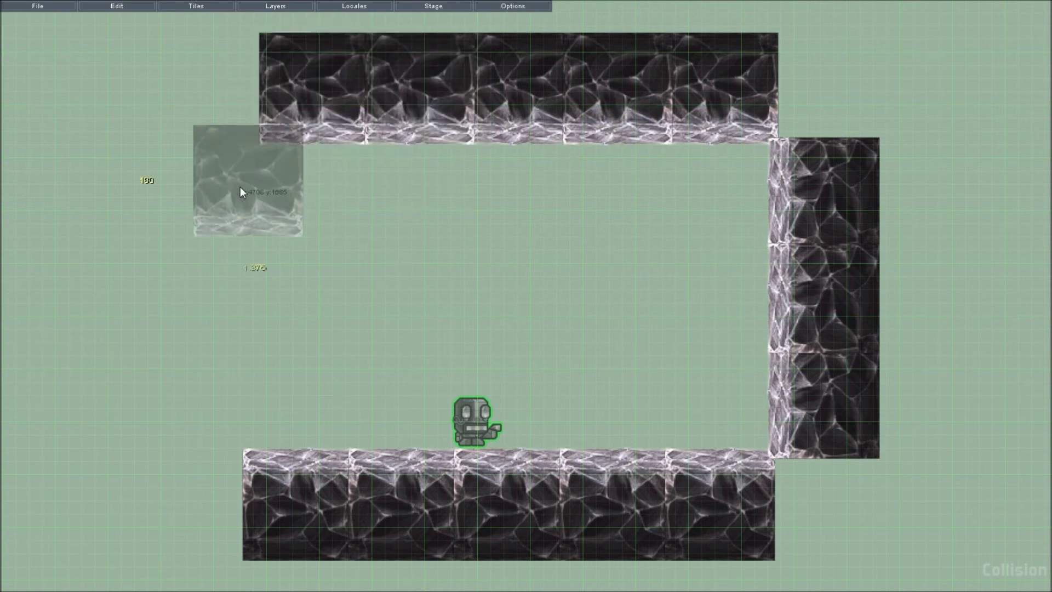
- Rotate the rock tile to angle 90 and stack three copies as a wall down the room's left side
scroll(195, 181, down, 5)
scroll(192, 180, down, 1)
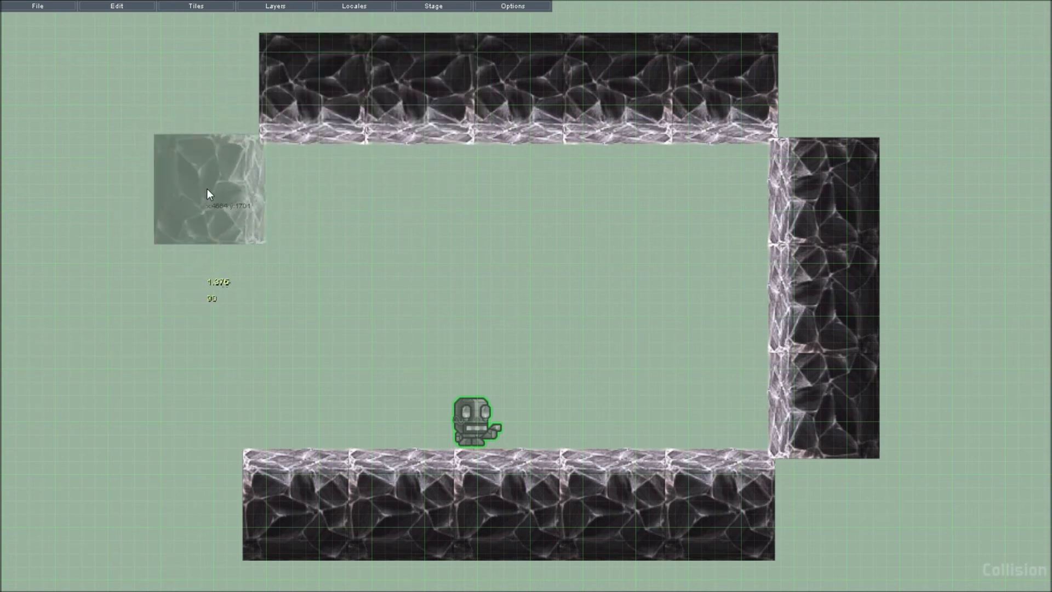
click(206, 188)
click(208, 315)
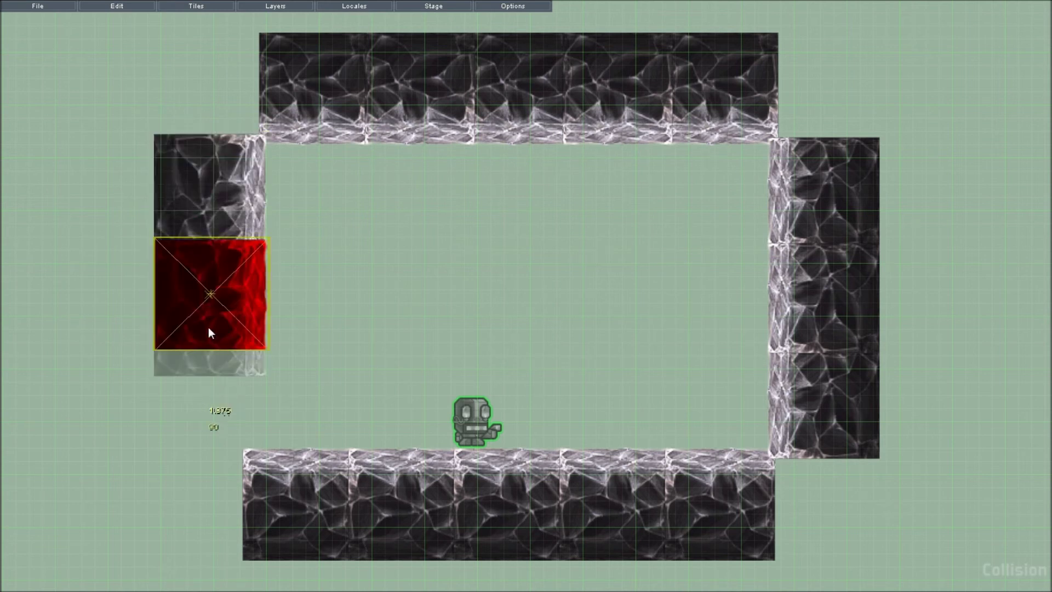
click(209, 400)
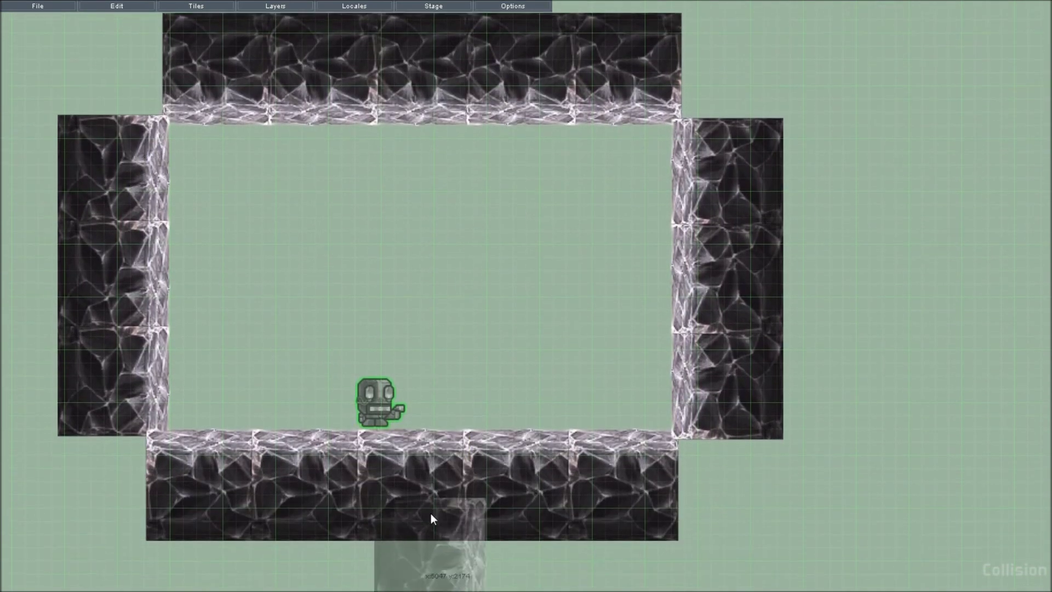
- Pick the largest steep rock ramp from the ramp category, scale it to 1.125 at angle 90, and place it at the room's upper-right outer corner
right_click(410, 257)
click(470, 264)
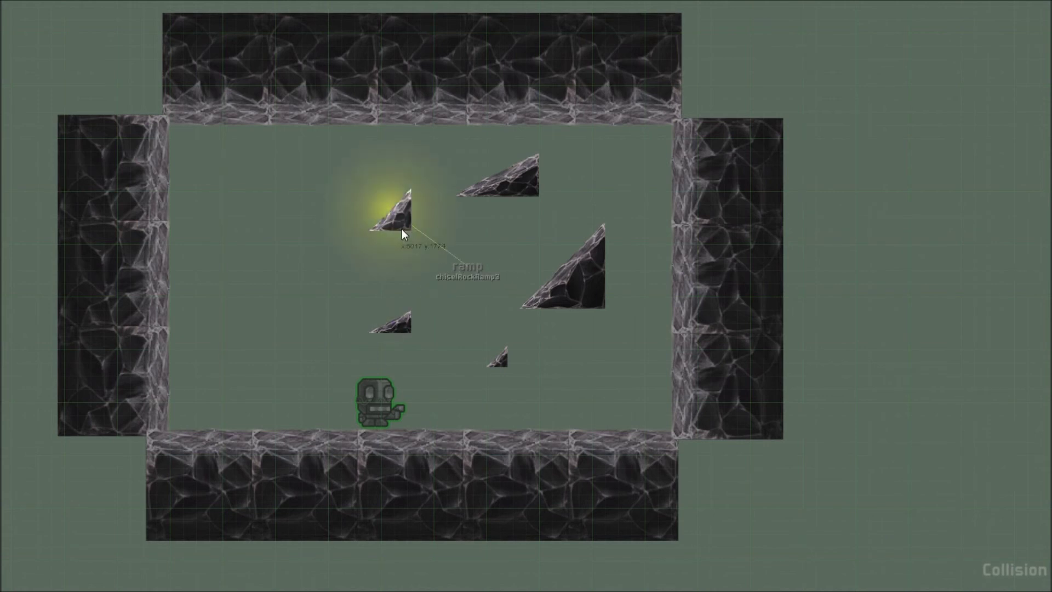
click(578, 268)
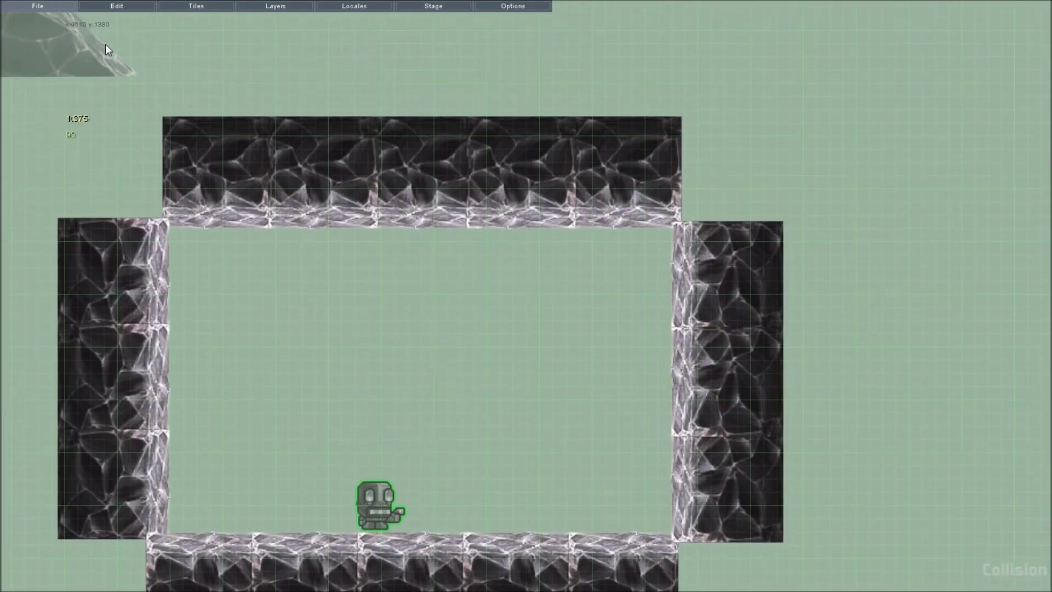
scroll(733, 140, up, 2)
scroll(743, 148, down, 4)
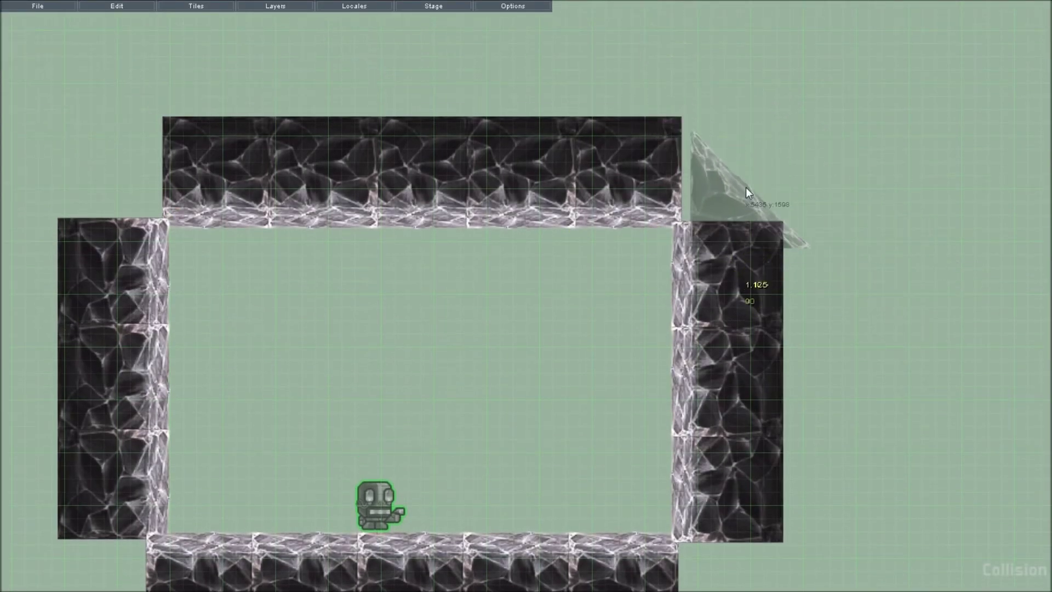
scroll(735, 176, up, 2)
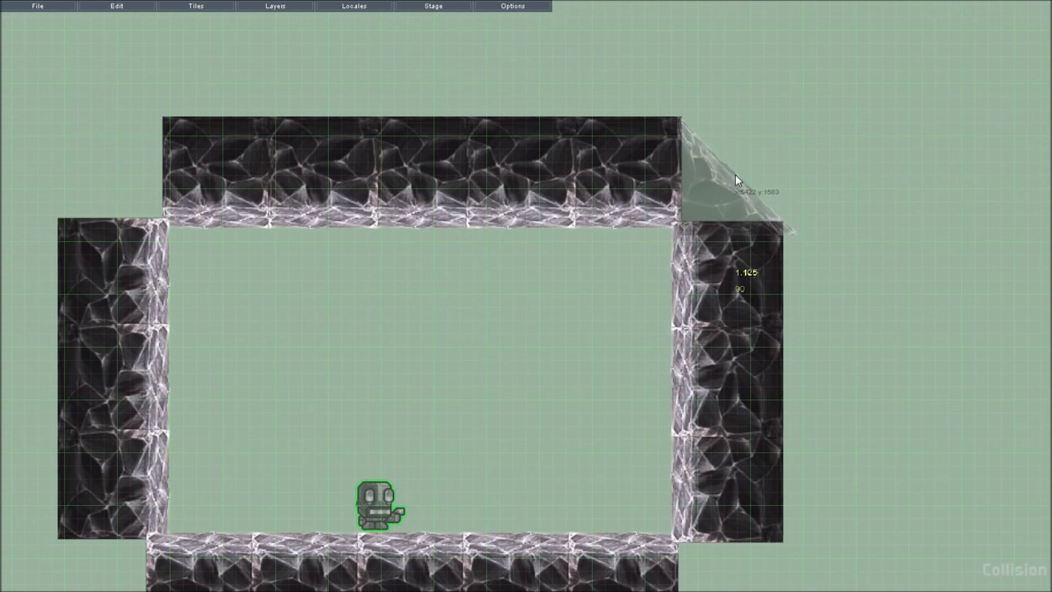
scroll(737, 167, down, 7)
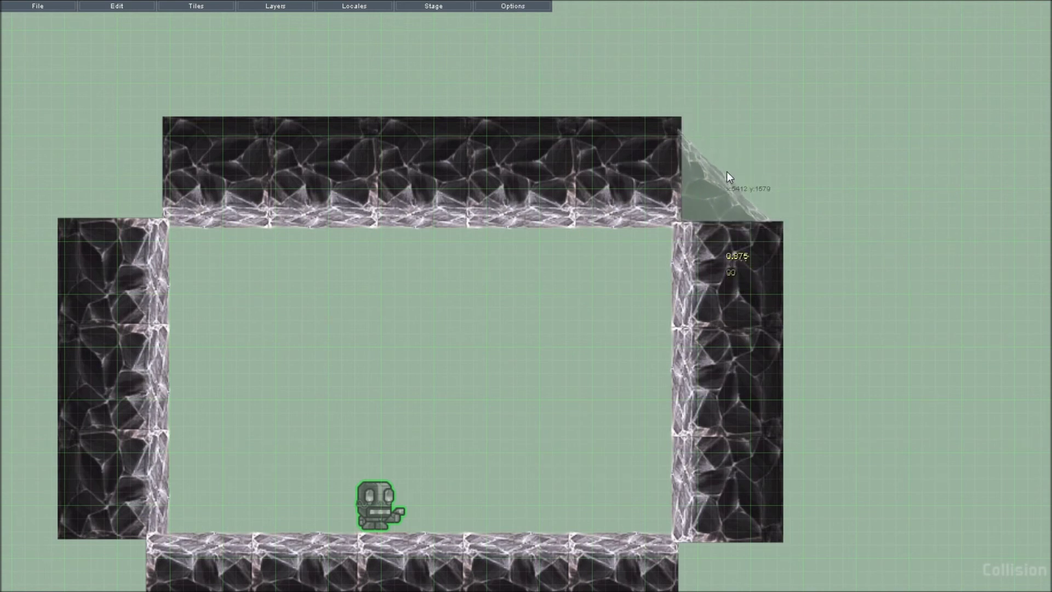
scroll(730, 171, up, 6)
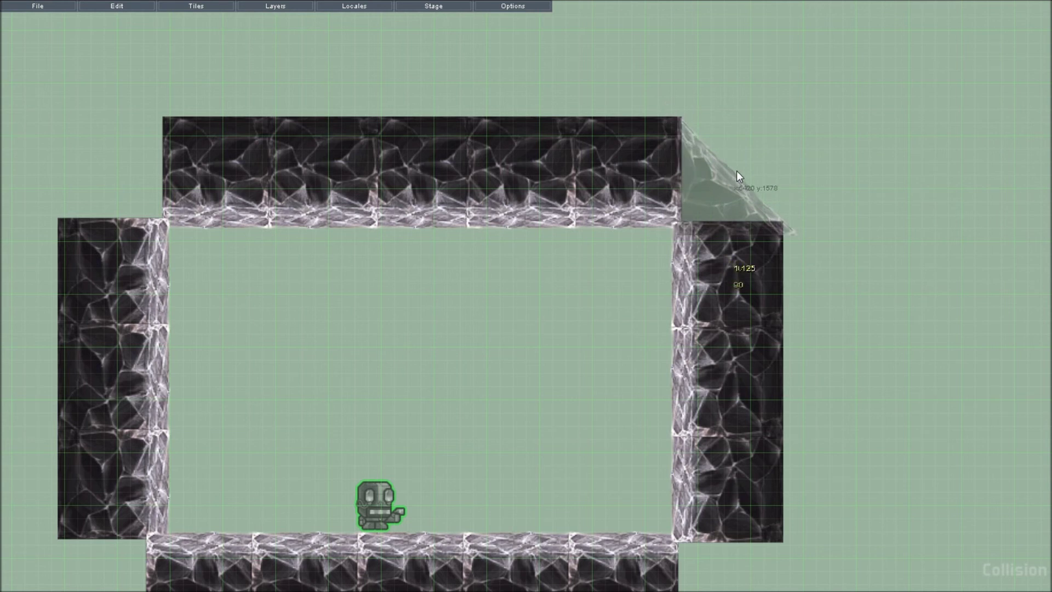
click(735, 204)
- Place the ramp at angle 180 on the room's lower-right outer corner and at angle -90 on its lower-left outer corner
shift+scroll(746, 429, down, 11)
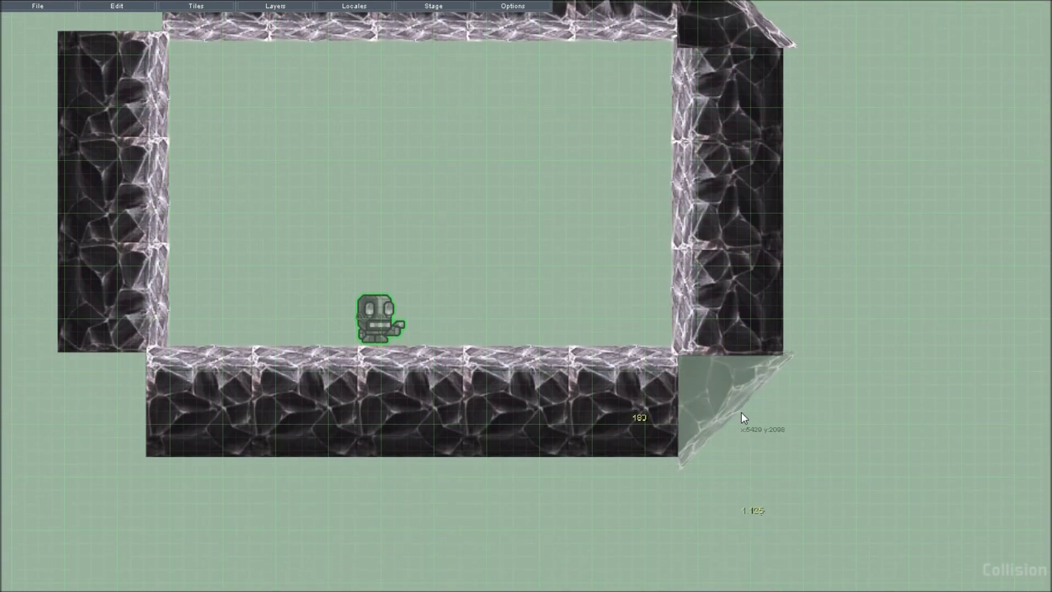
click(741, 412)
shift+scroll(175, 389, down, 11)
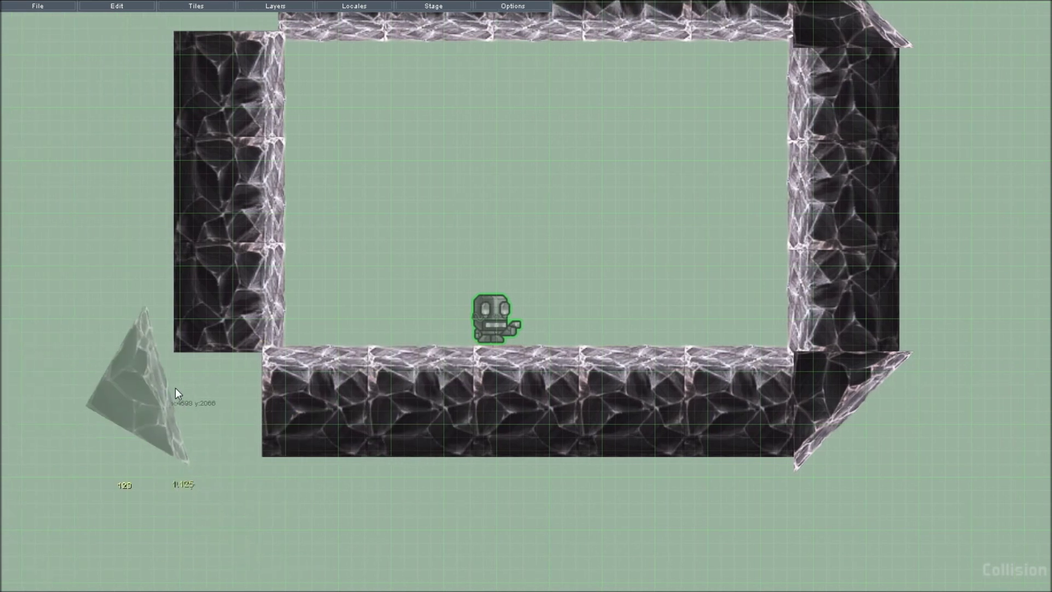
shift+scroll(189, 399, down, 2)
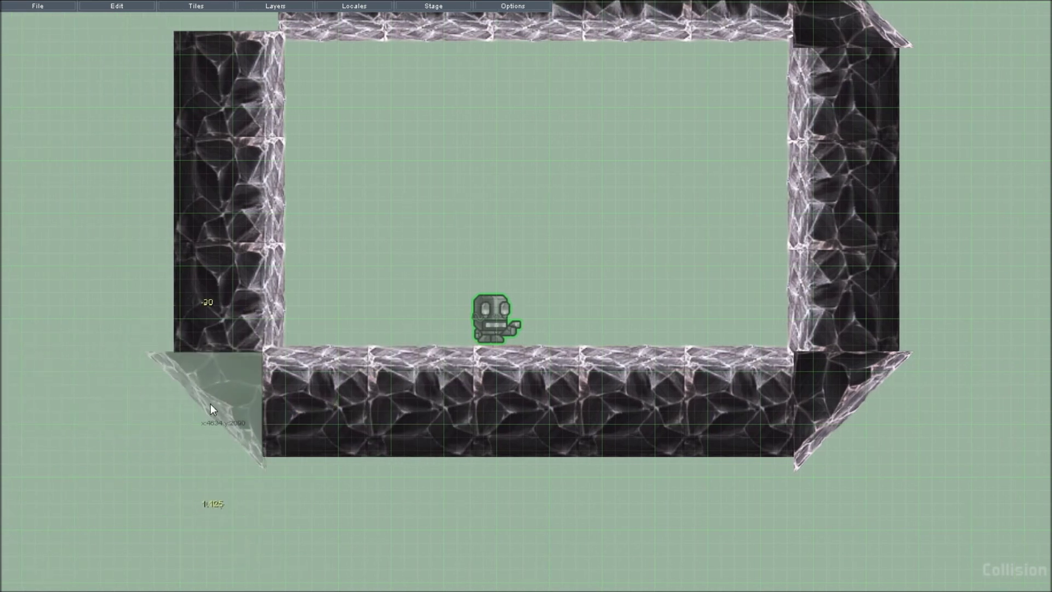
click(209, 409)
- Return the ramp to its unrotated orientation and place it at the room's upper-left outer corner
shift+scroll(206, 177, down, 4)
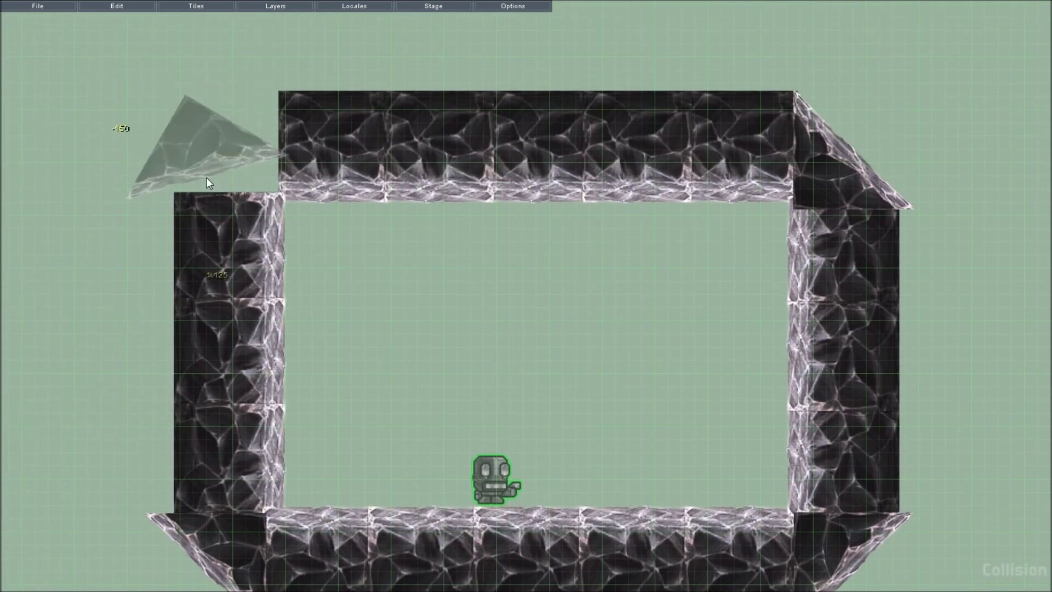
shift+scroll(211, 173, up, 10)
click(225, 151)
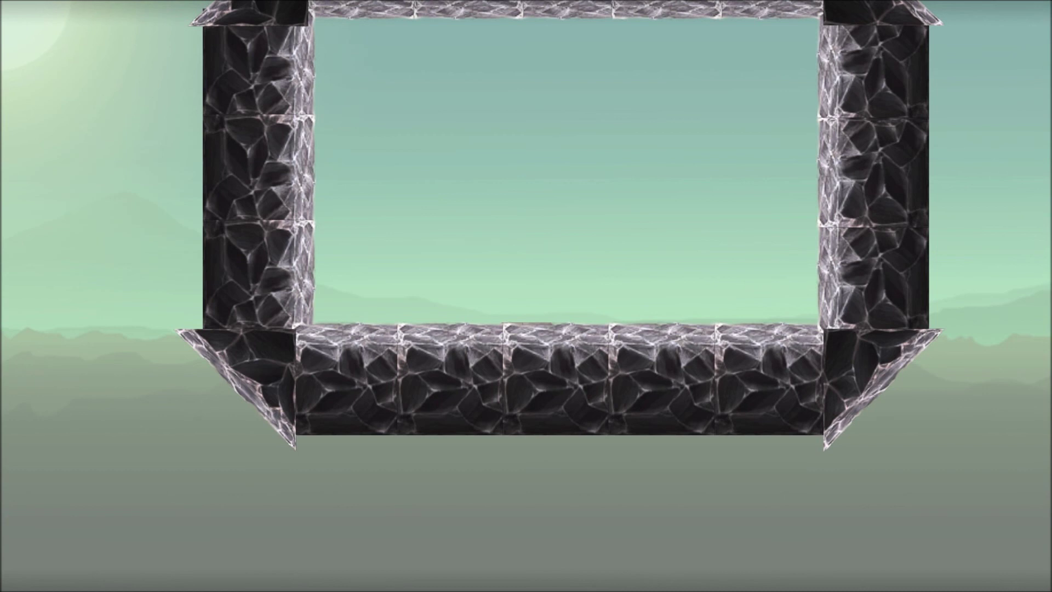
- Join the test game on the Cobalt team and run and jump between the walls to check the room's collision
key(Escape)
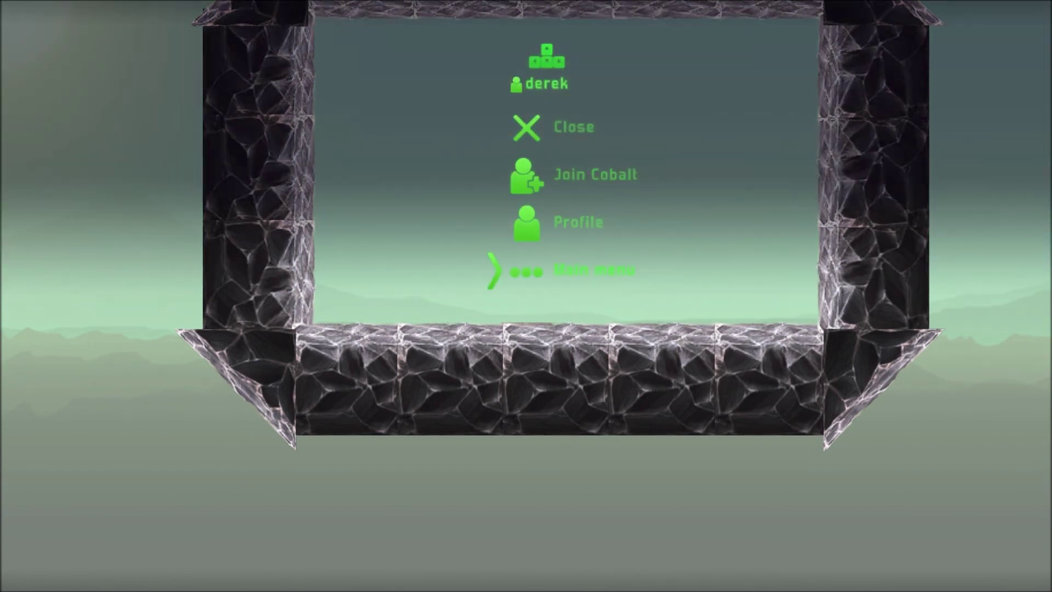
key(Return)
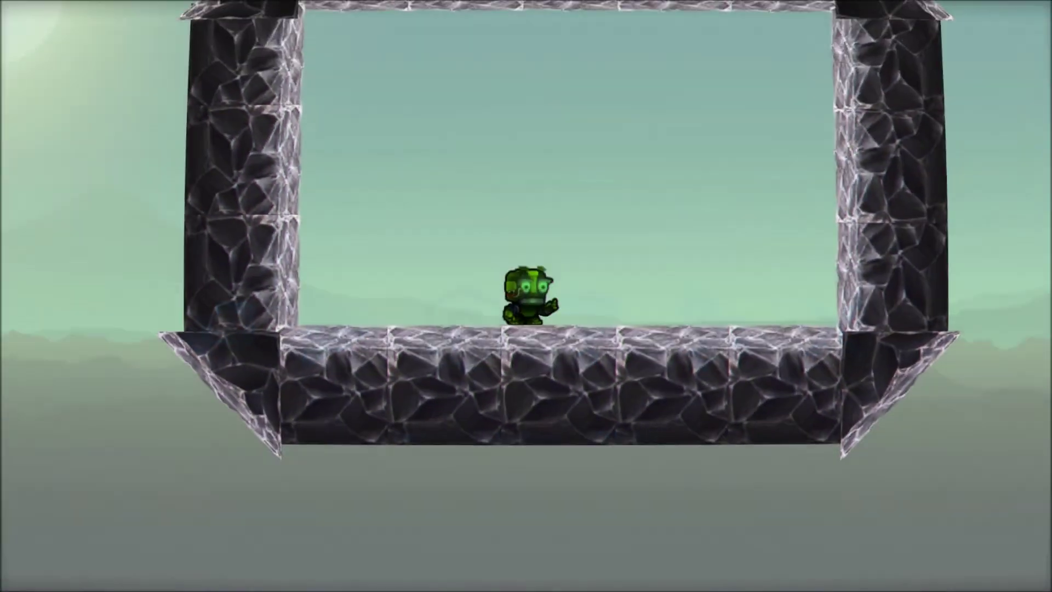
key(Right)
key(Up)
key(Up)
key(Up)
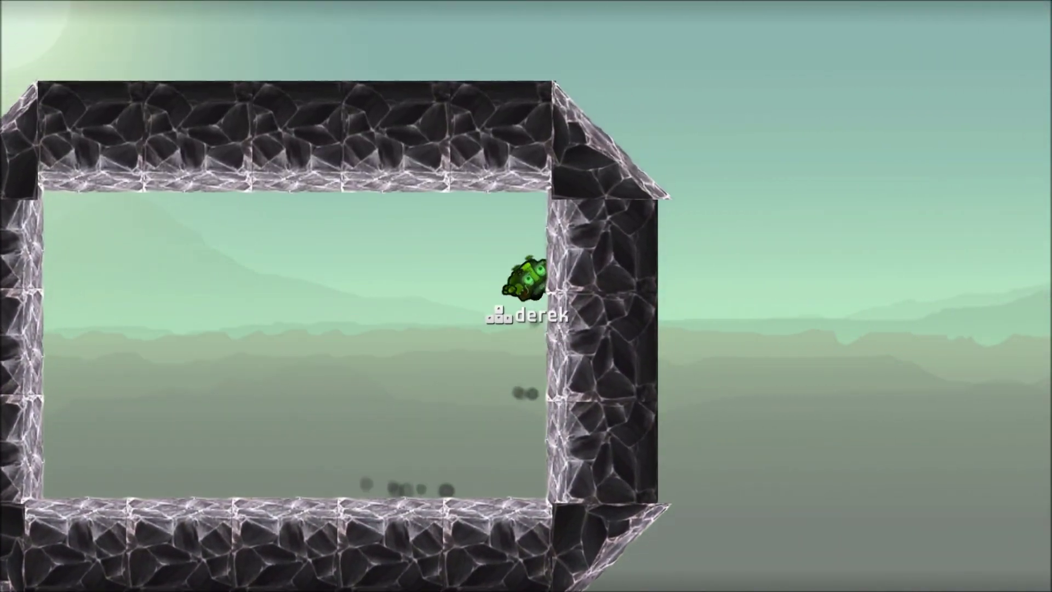
key(Left)
key(Left)
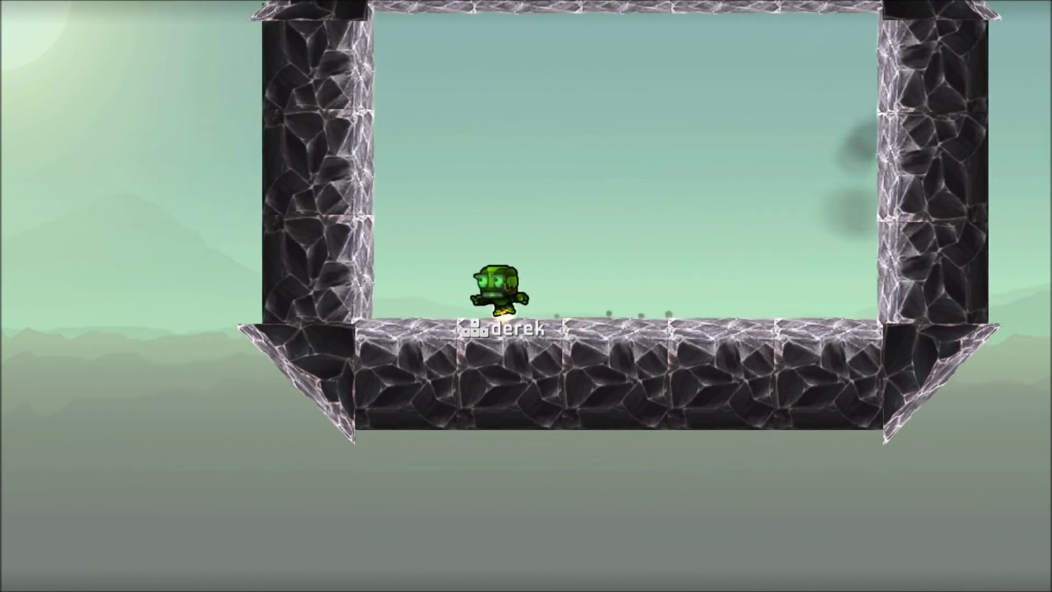
key(Up)
key(Up)
key(Up)
key(Right)
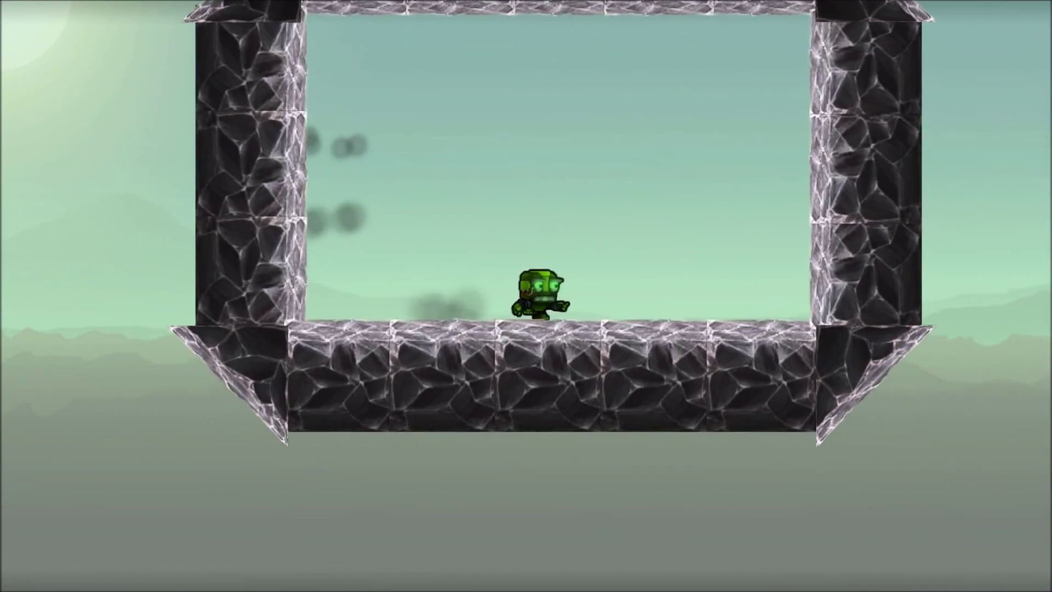
key(w)
key(Up)
key(Up)
key(Up)
key(Left)
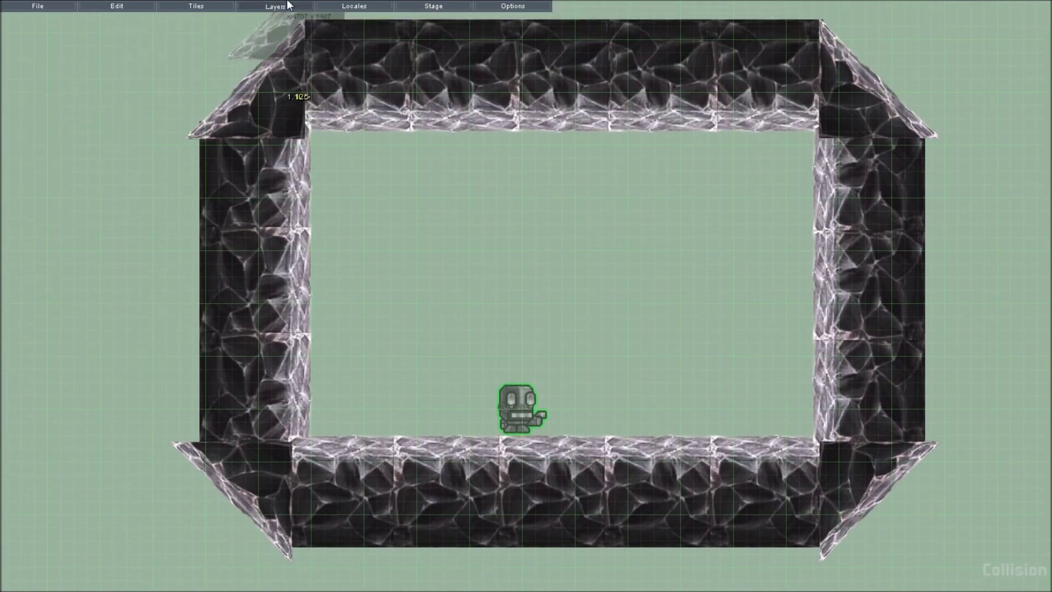
click(269, 6)
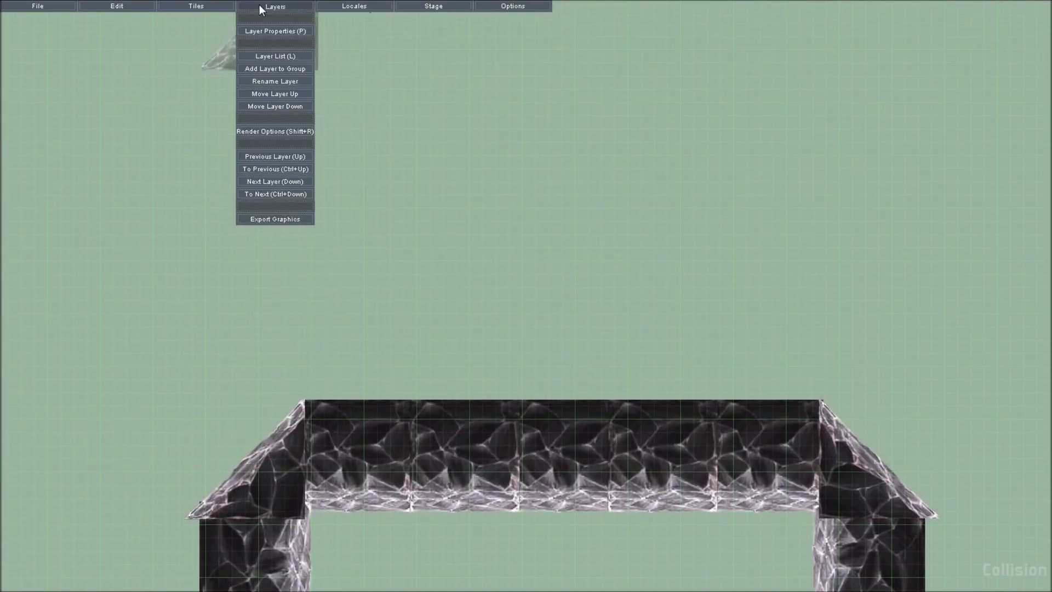
click(262, 10)
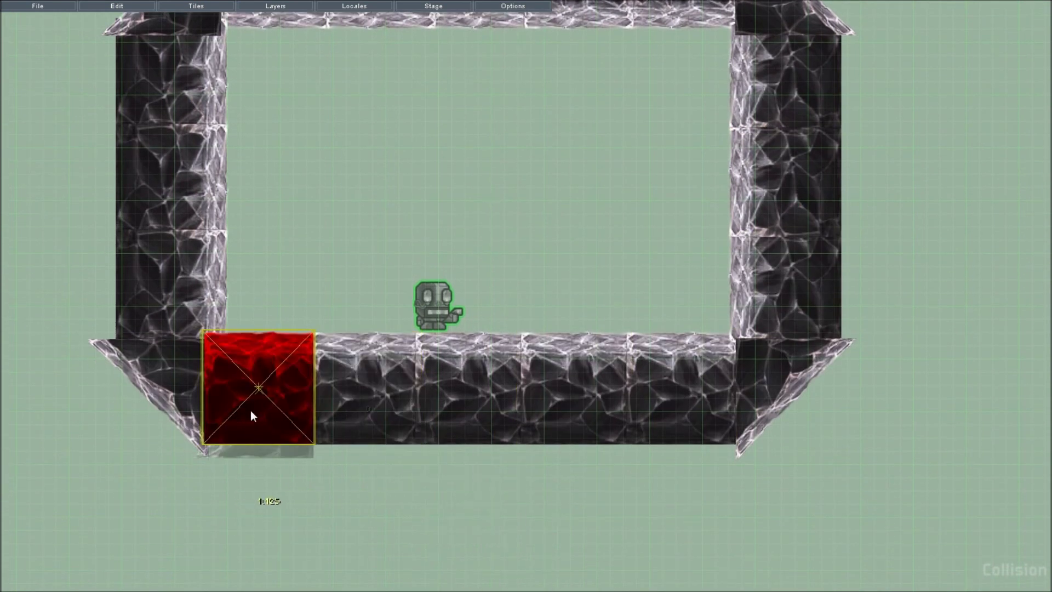
- Rotate the held rock ramp to angle -90 beneath the left end of the floor
key(q)
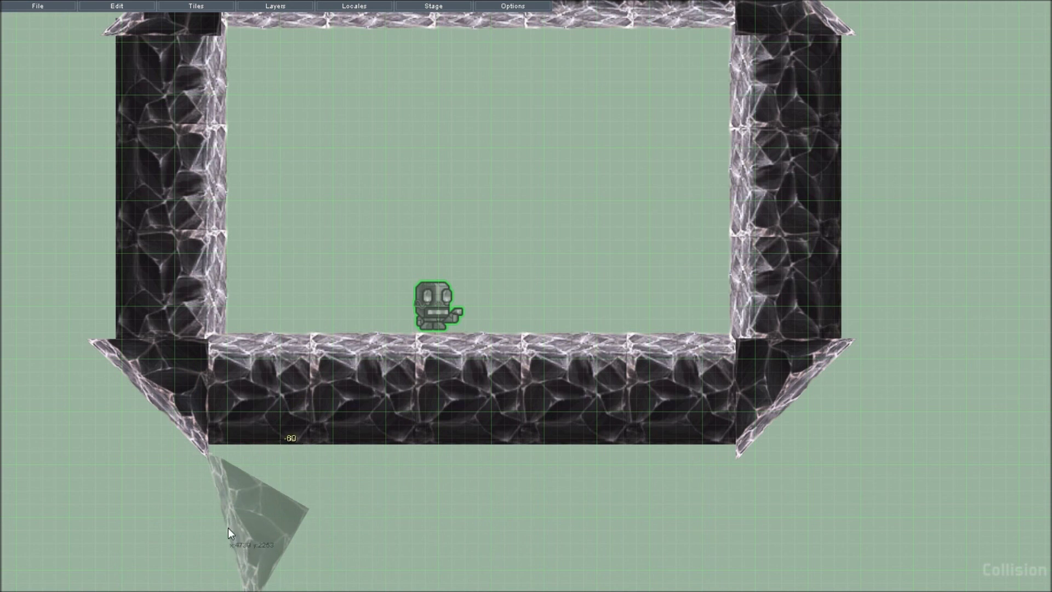
scroll(227, 530, up, 3)
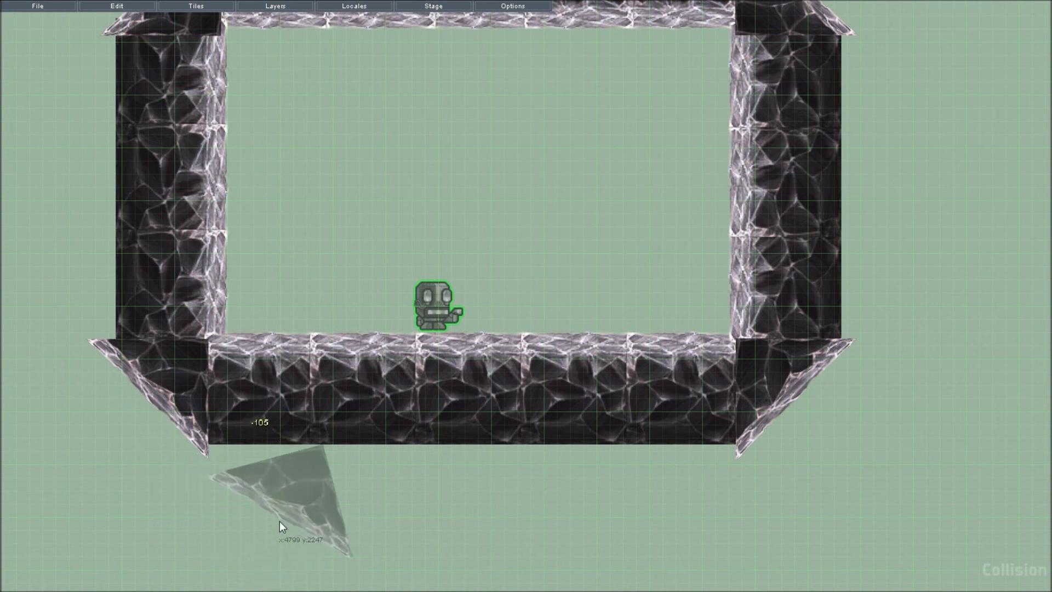
scroll(247, 515, down, 1)
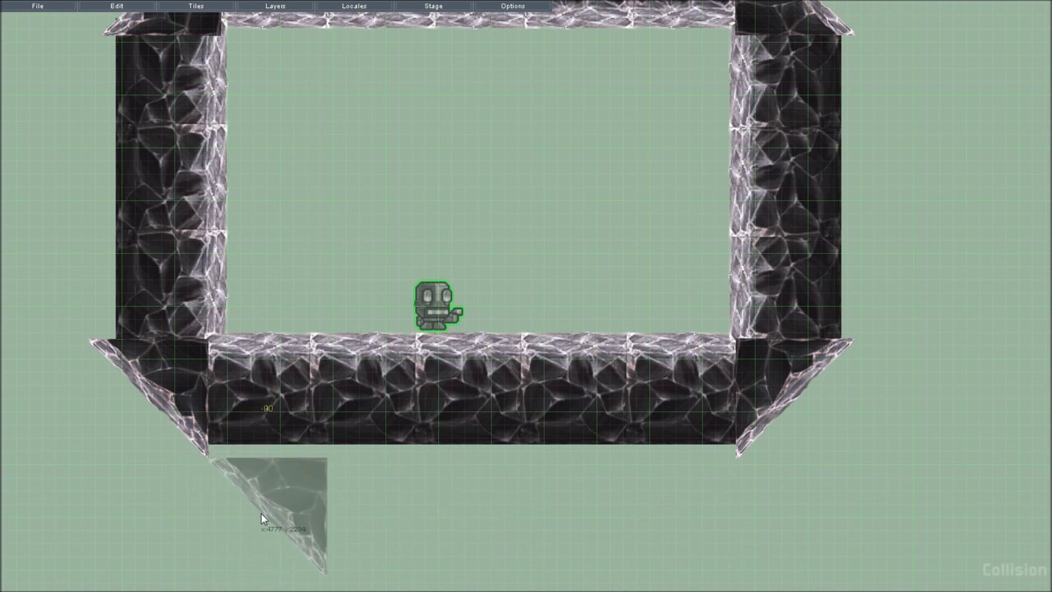